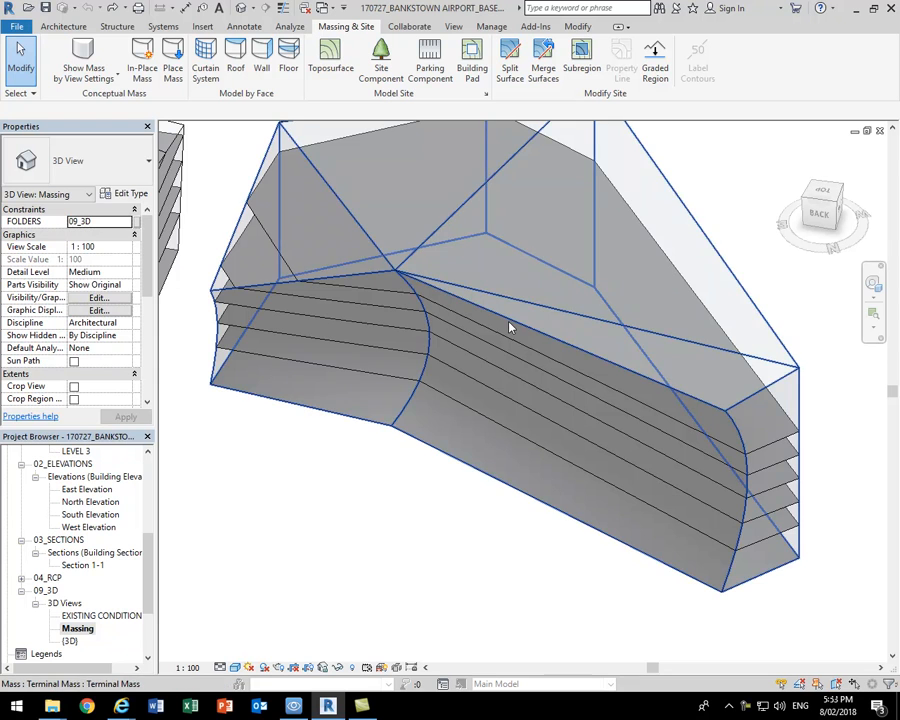
Select the terminal mass and open it for in-place editing
middle_click_drag(467, 283, 423, 272)
scroll(423, 272, "down", 1)
middle_click_drag(484, 205, 492, 216)
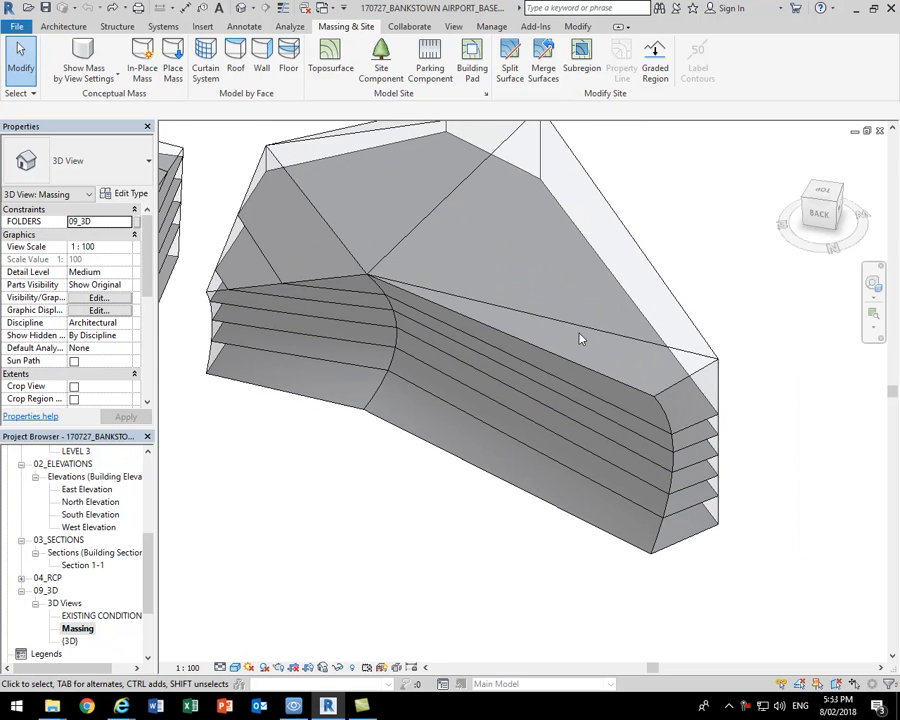
left_click(683, 308)
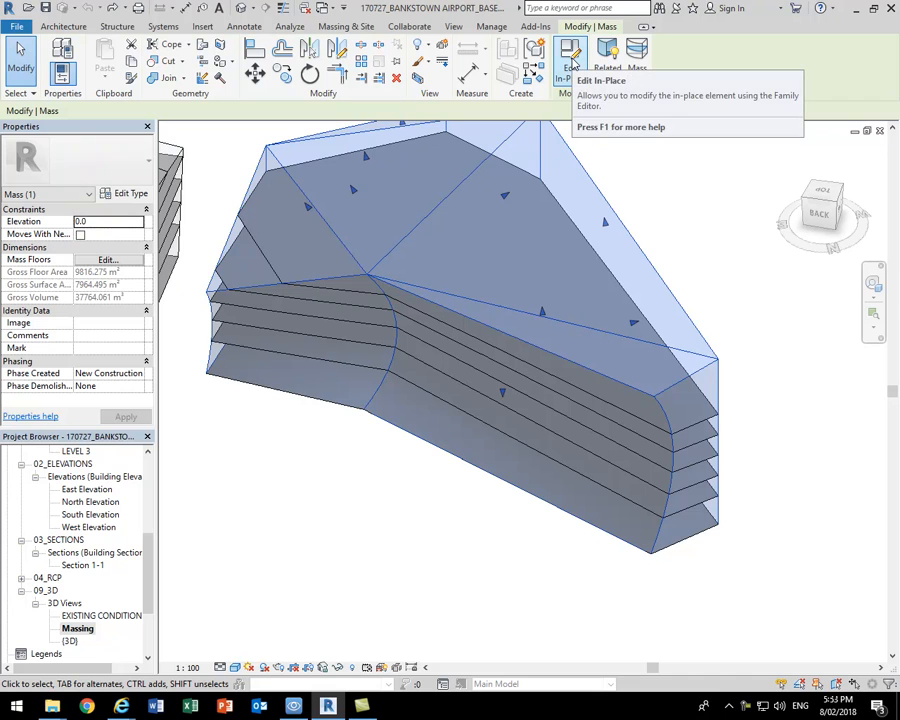
left_click(573, 63)
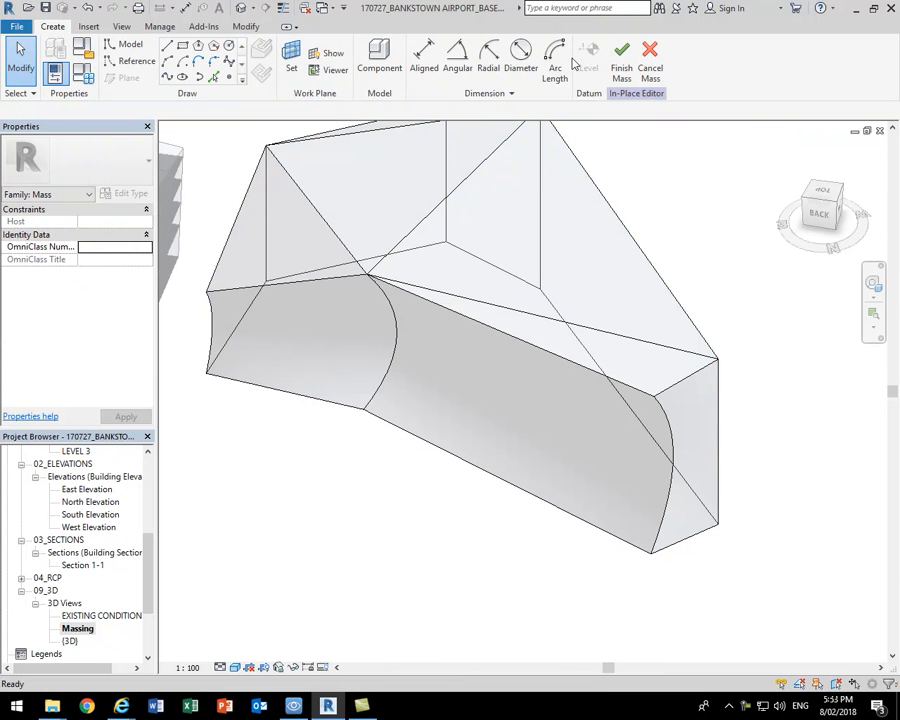
Set up model line drawing on the work plane, with the GROUND FLOOR level as the placement plane
scroll(450, 400, "down", 3)
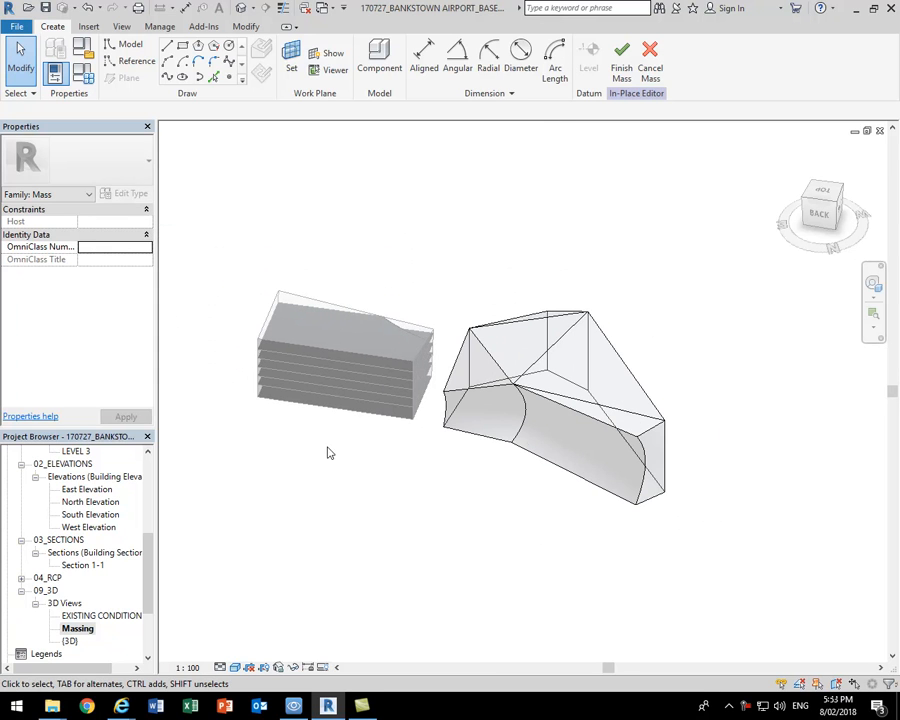
scroll(580, 437, "up", 6)
middle_click_drag(550, 447, 508, 491)
scroll(500, 485, "up", 1)
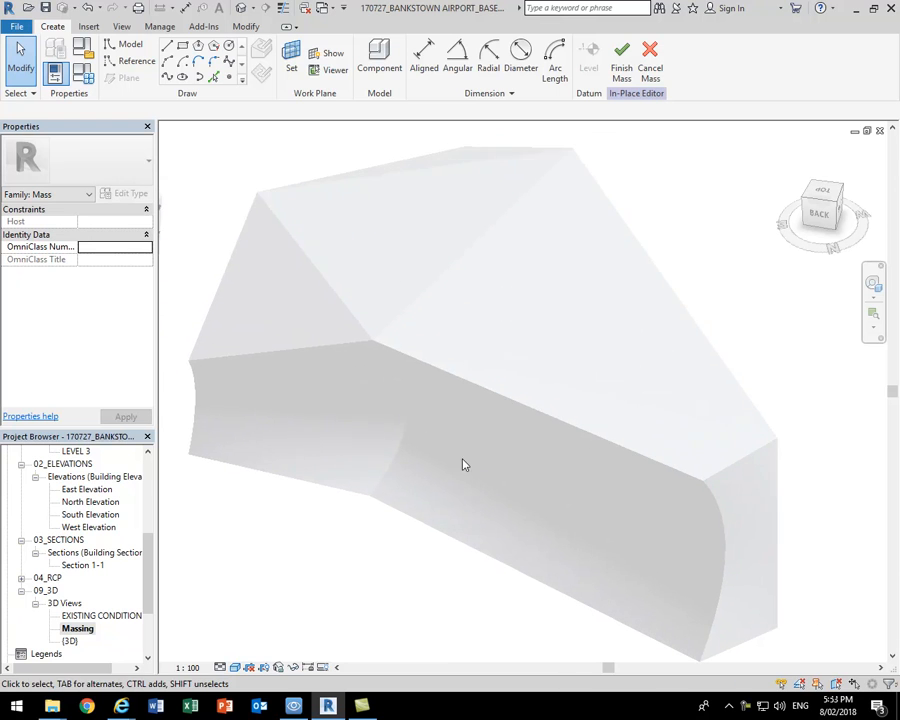
left_click(117, 48)
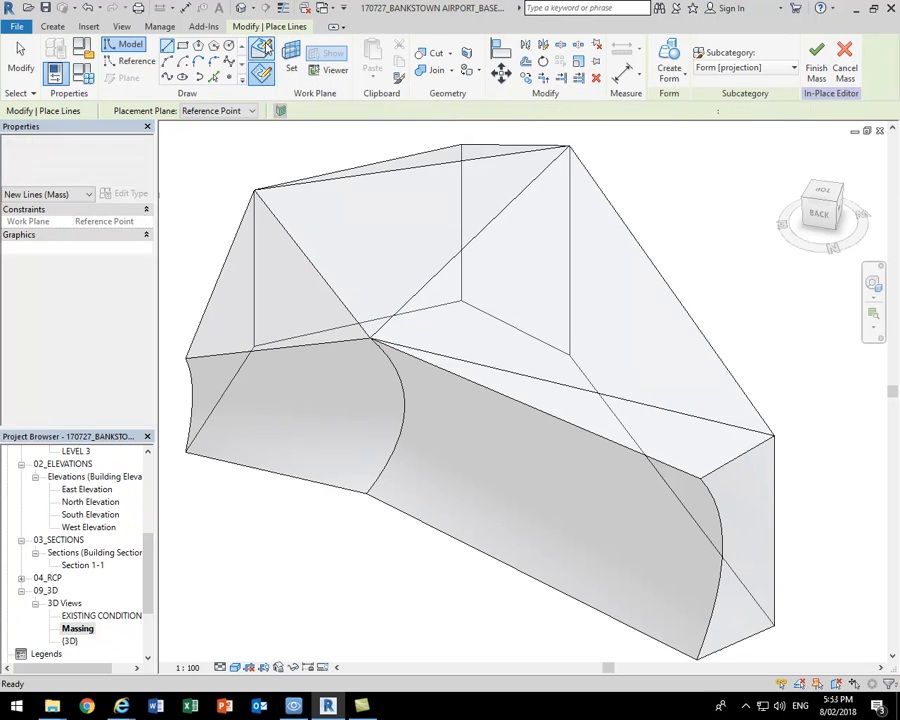
left_click(261, 75)
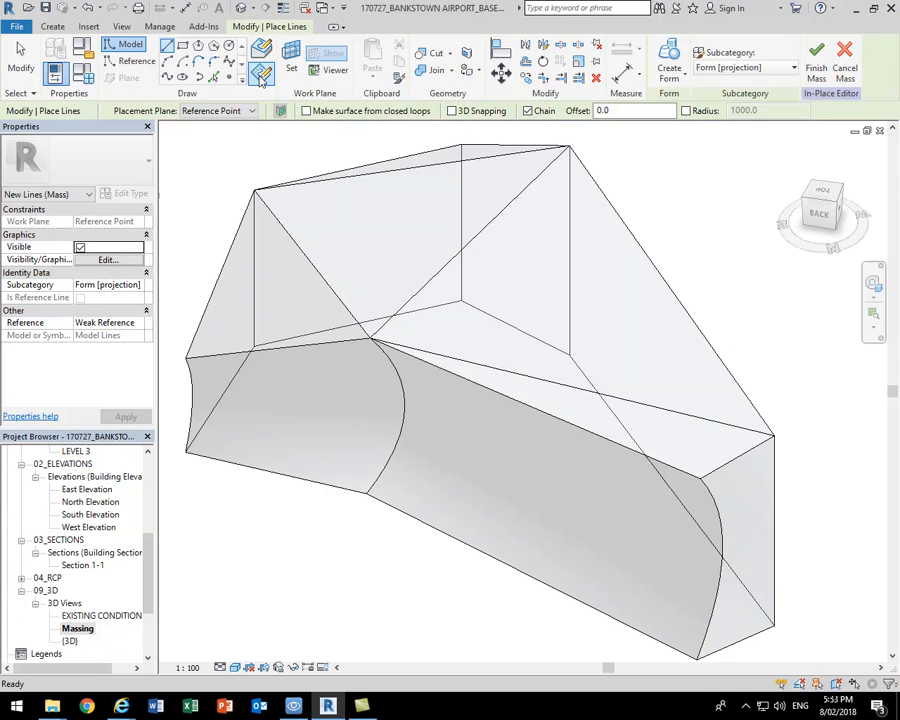
left_click(234, 111)
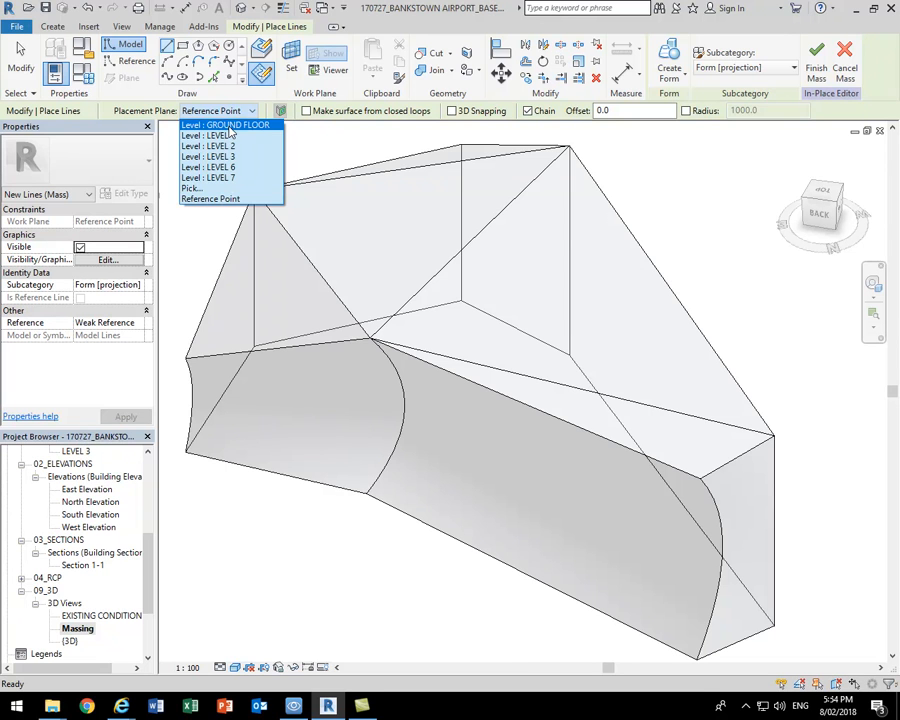
left_click(229, 128)
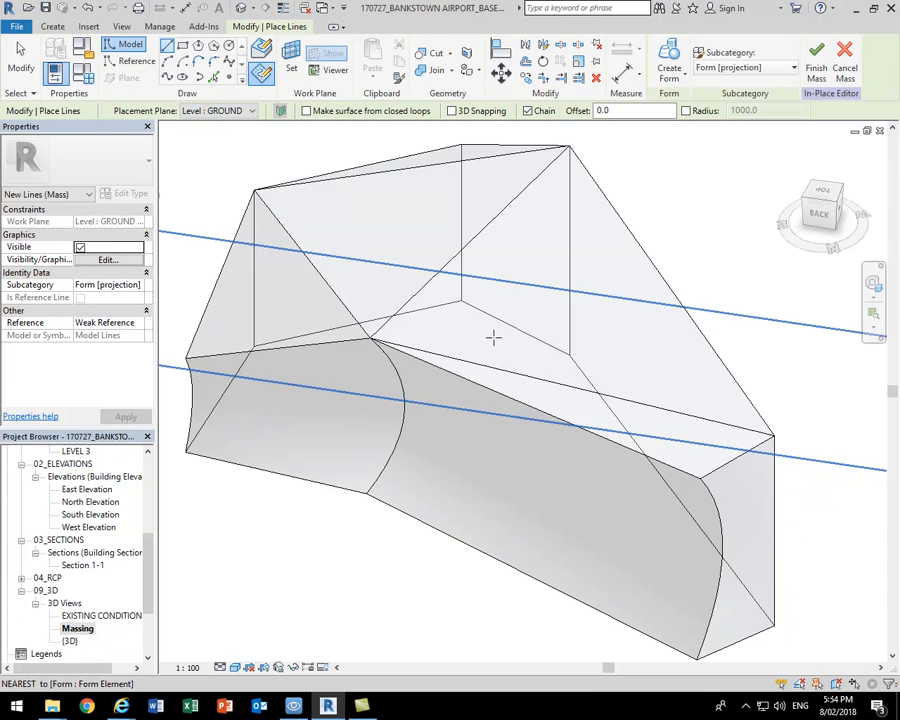
Draw a closed four-sided loop across the base of the long curved face, with its outer side about 37.7 m long
scroll(409, 433, "down", 2)
scroll(409, 433, "up", 3)
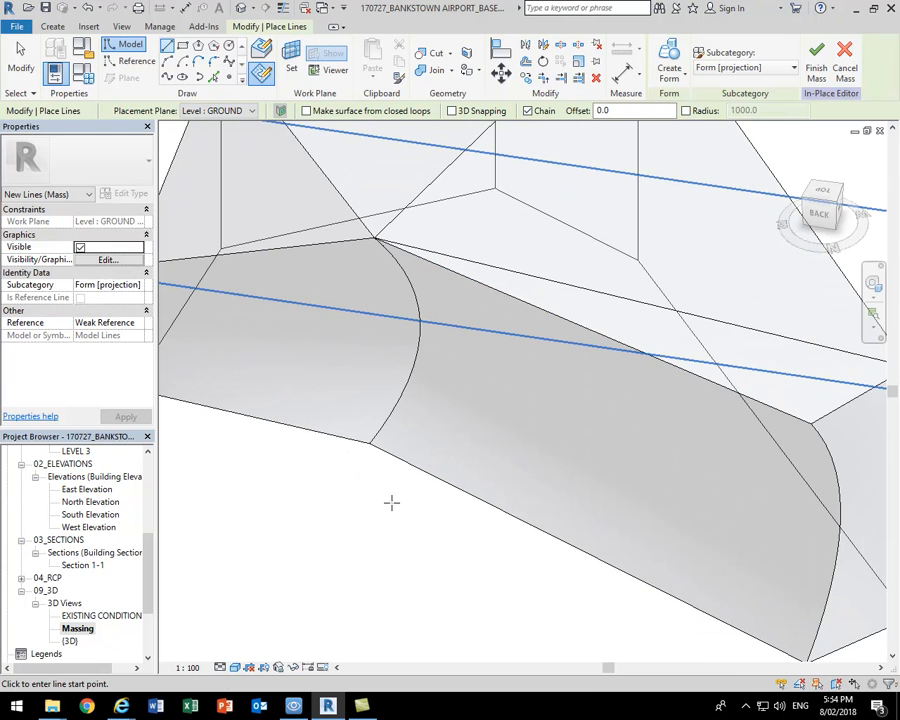
scroll(416, 518, "up", 1)
scroll(434, 420, "up", 1)
scroll(422, 416, "down", 3)
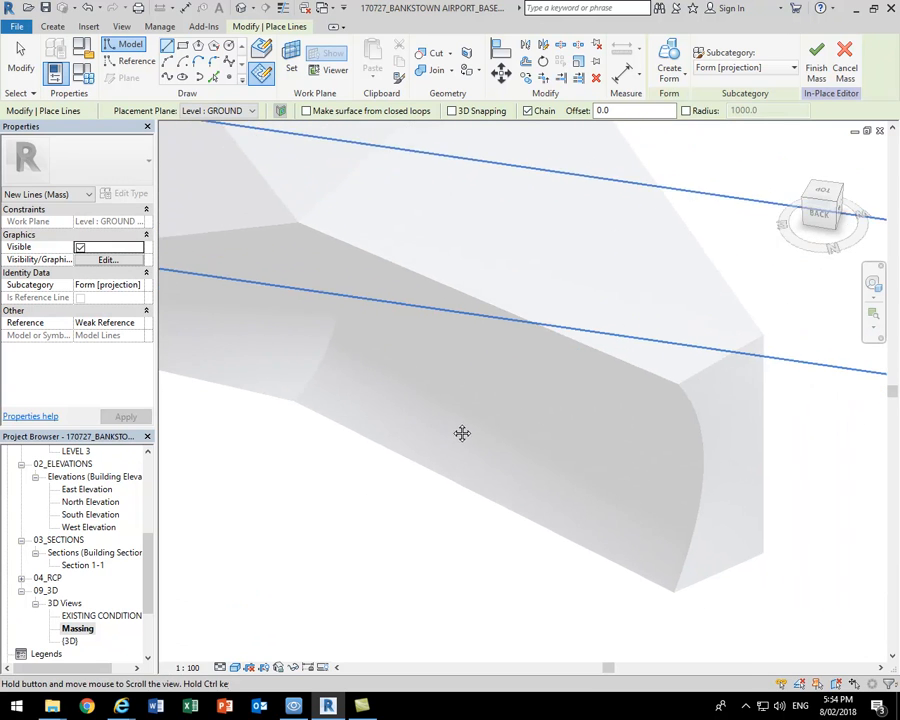
left_click(433, 392)
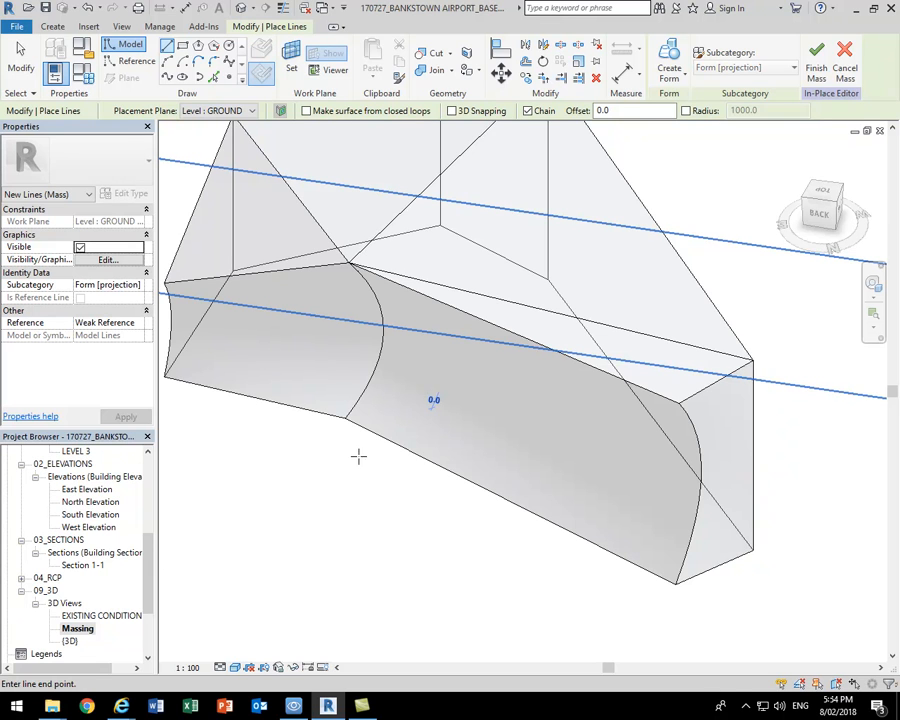
left_click(318, 504)
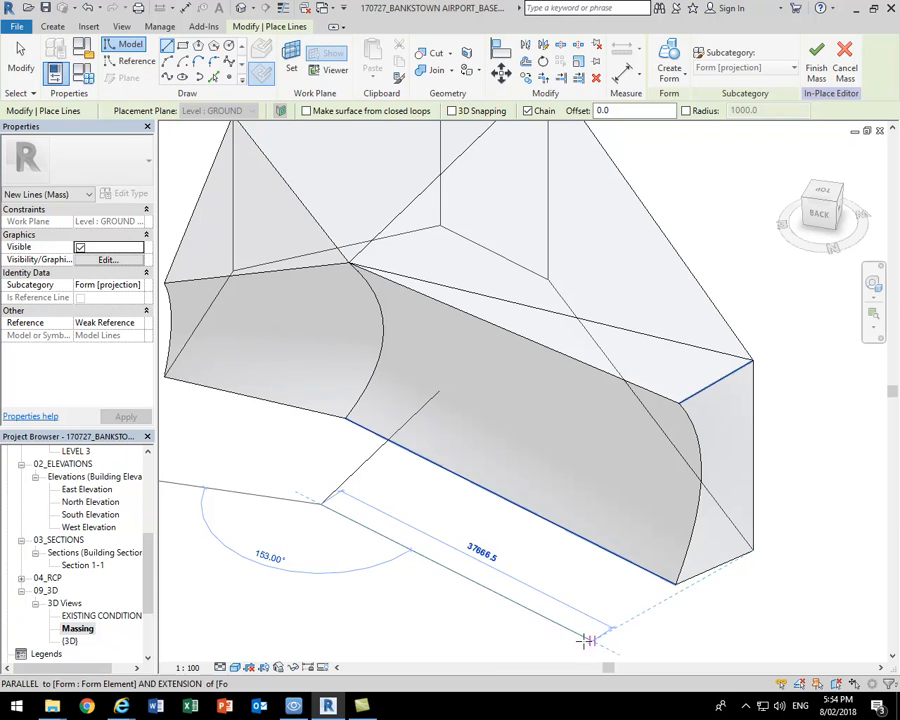
left_click(592, 640)
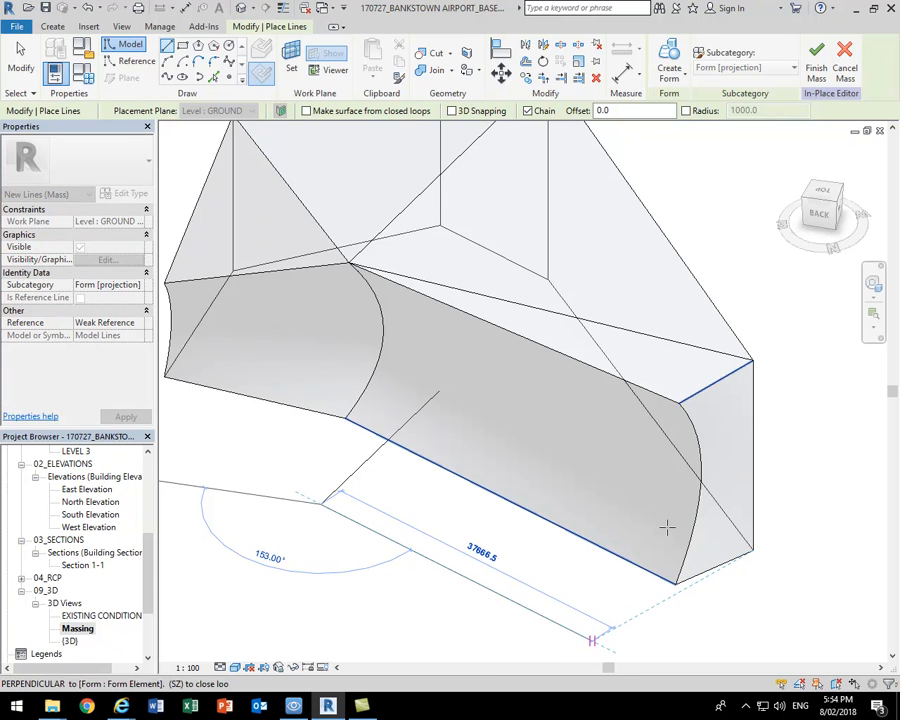
left_click(672, 515)
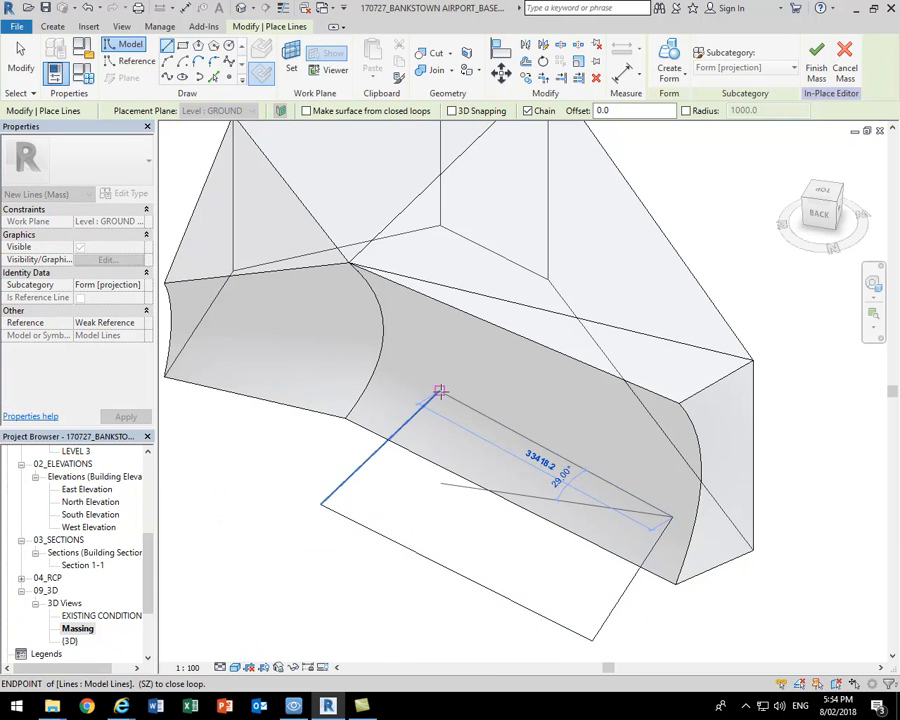
left_click(440, 388)
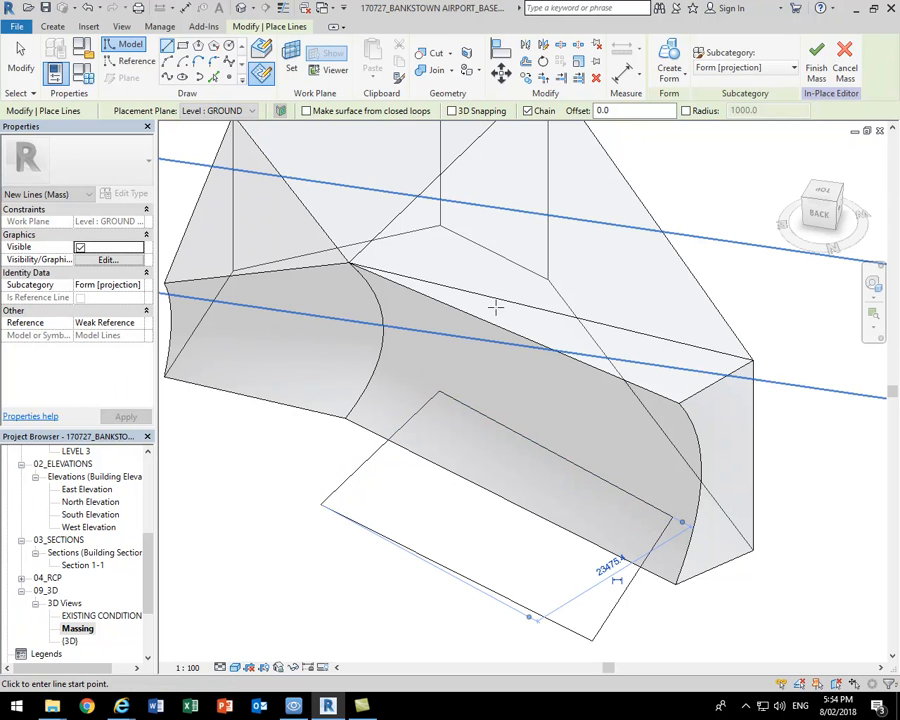
right_click(705, 160)
left_click(740, 173)
Create a void form from the four-sided loop so it cuts the long curved face of the mass
middle_click_drag(507, 361, 474, 341)
left_click(418, 558)
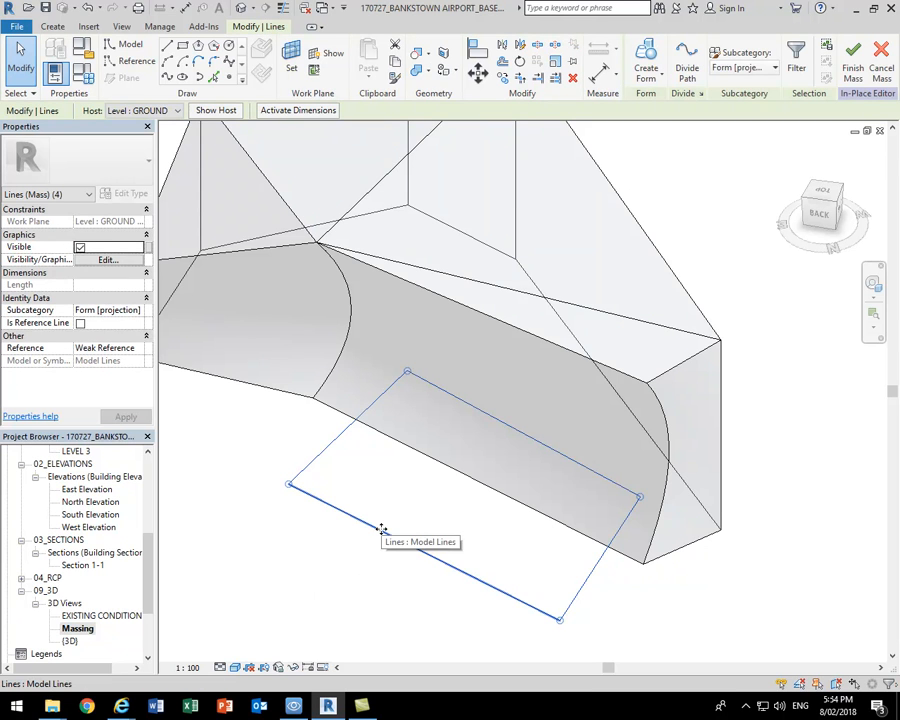
left_click(657, 79)
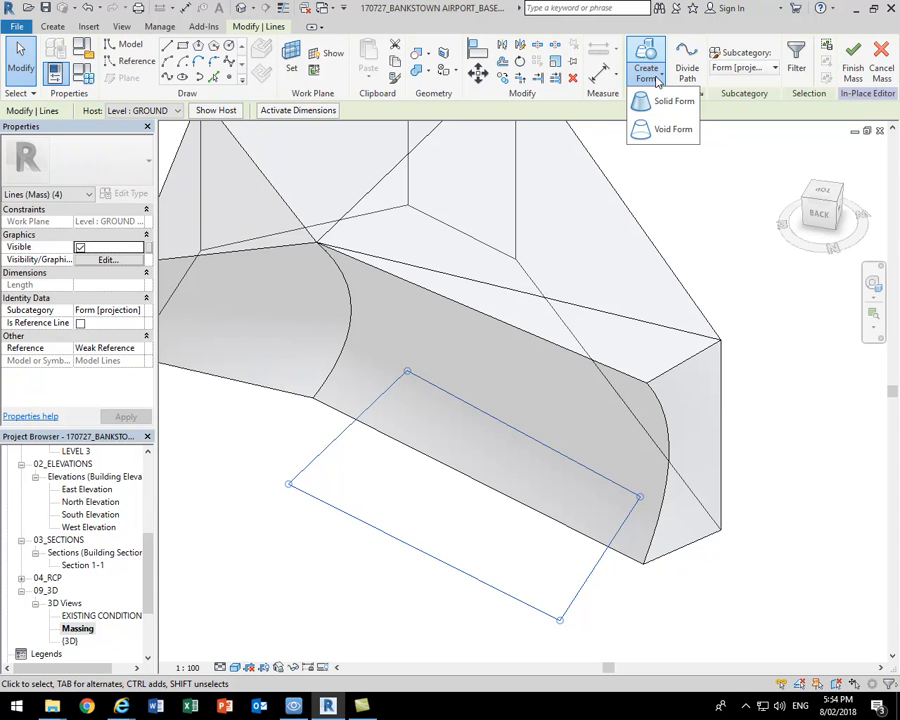
left_click(669, 130)
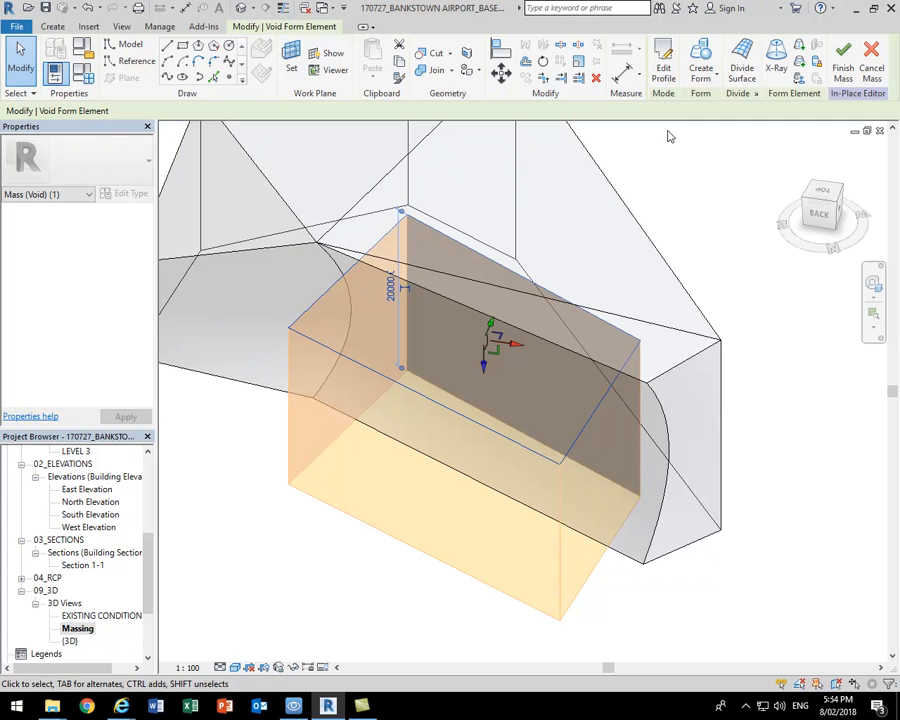
left_click(756, 600)
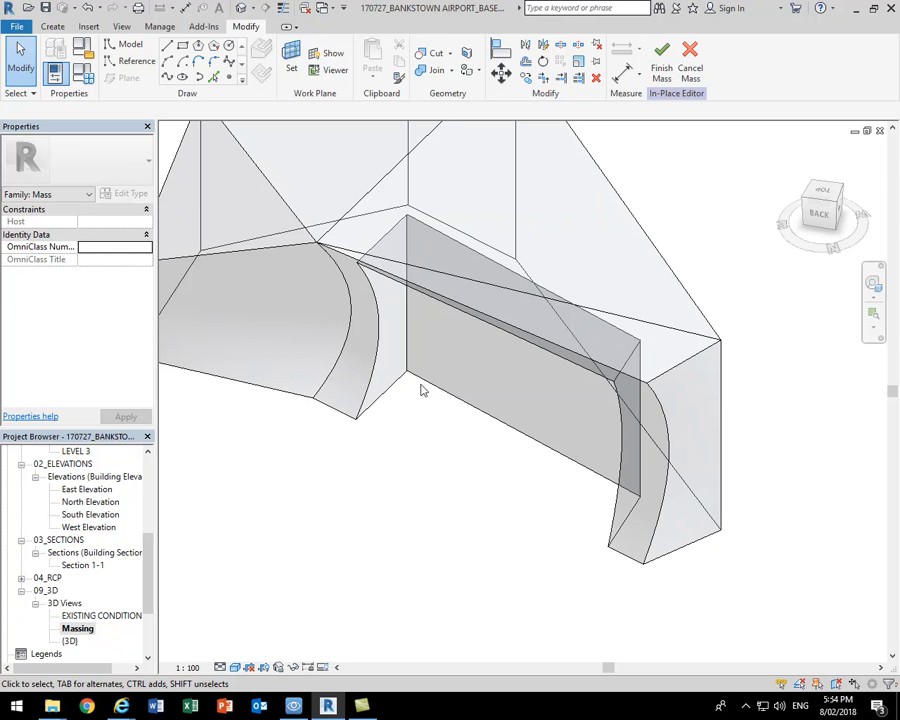
Draw a smaller closed four-sided loop of model lines on the ground in front of the shorter curved face, clear of the mass
scroll(530, 285, "down", 1)
scroll(560, 386, "down", 2)
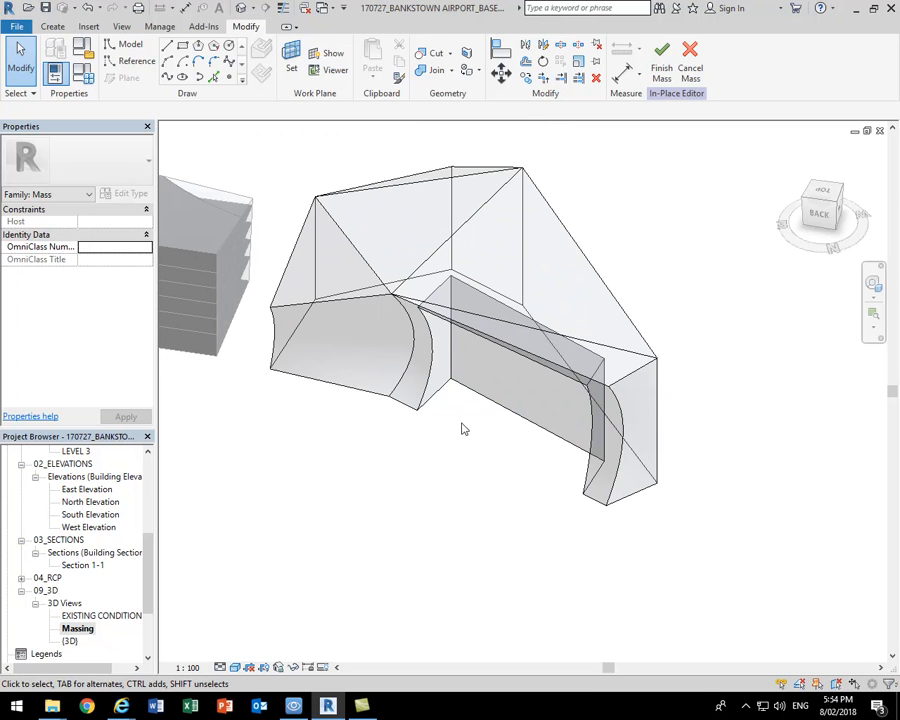
middle_click_drag(456, 453, 579, 490)
scroll(436, 434, "up", 1)
left_click(126, 44)
scroll(430, 438, "up", 1)
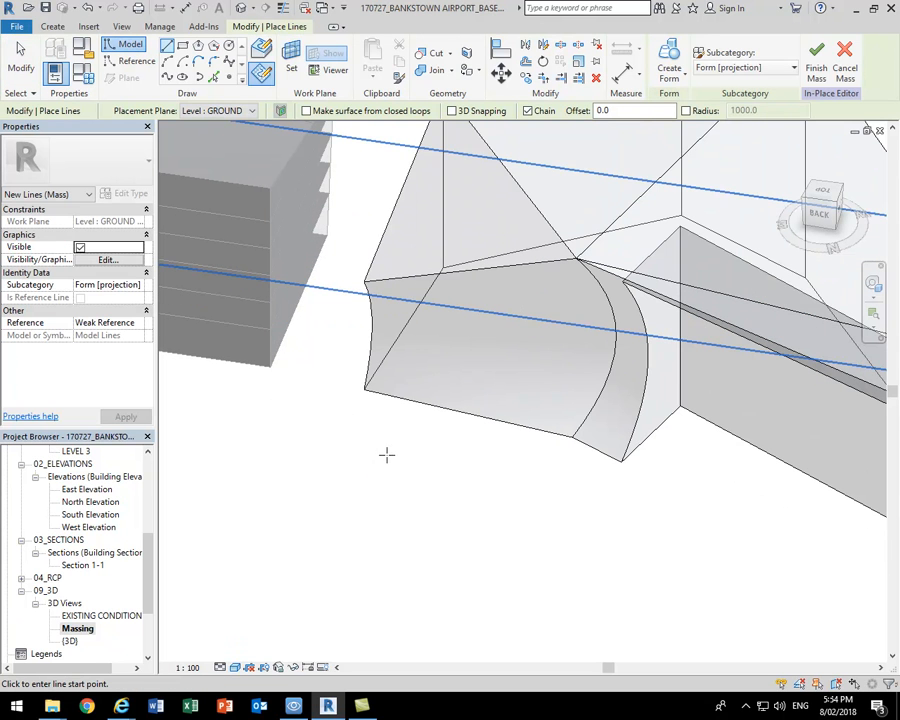
left_click(386, 456)
left_click(320, 522)
left_click(425, 543)
left_click(457, 467)
scroll(389, 453, "up", 3)
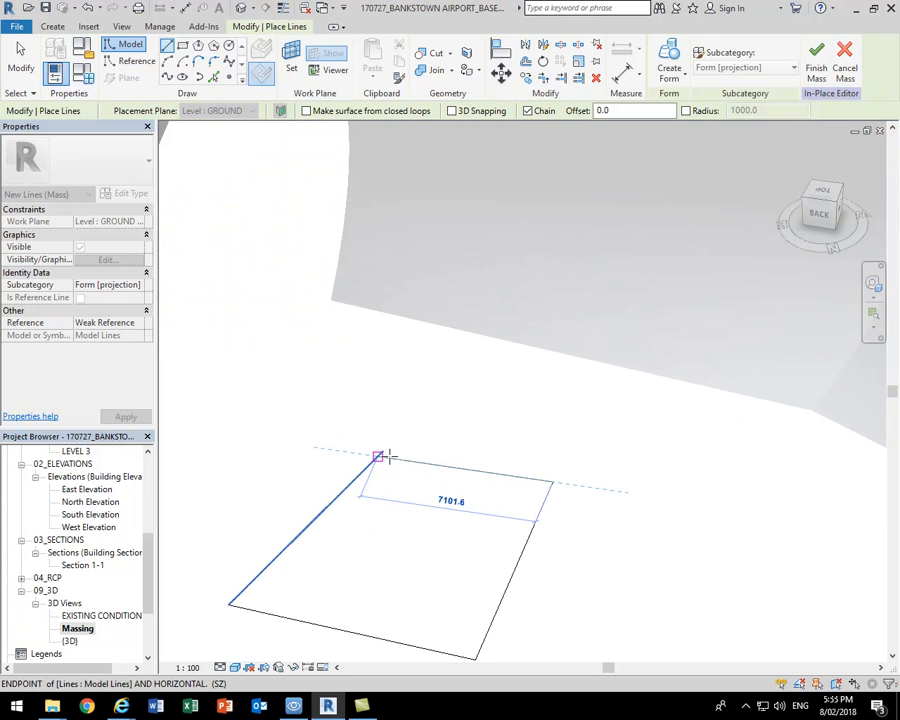
left_click(383, 452)
right_click(353, 370)
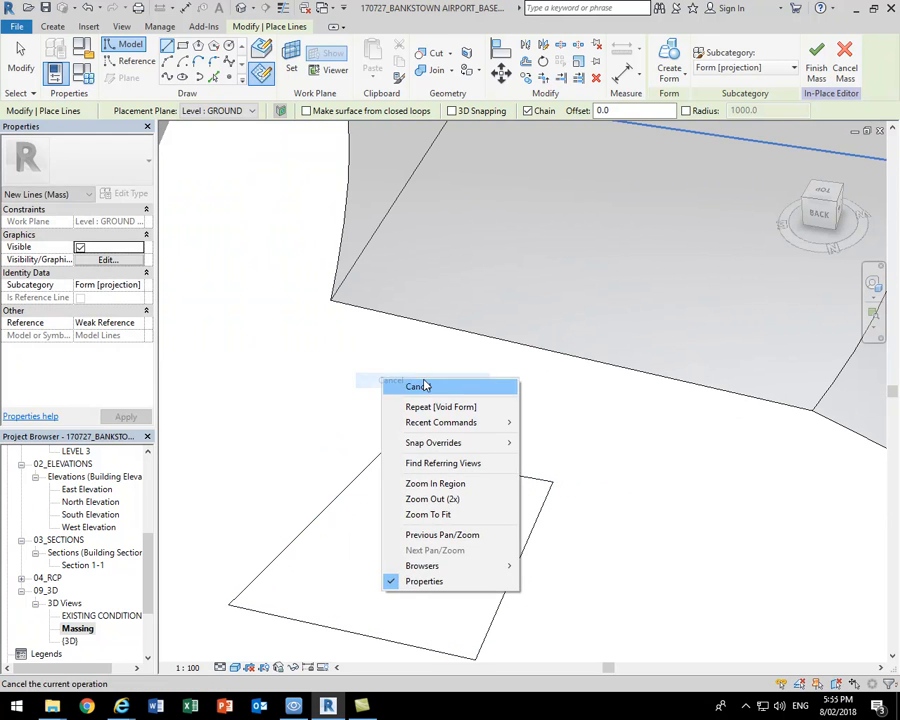
left_click(412, 380)
Create a void form from the smaller loop outside the mass
key("Tab")
left_click(466, 468)
scroll(470, 416, "down", 1)
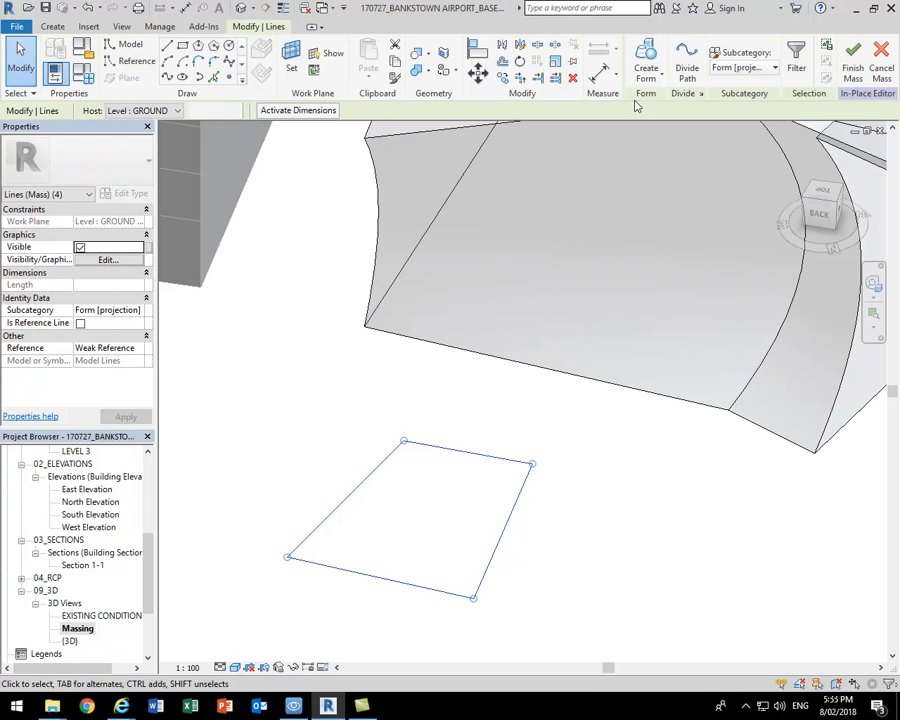
left_click(646, 79)
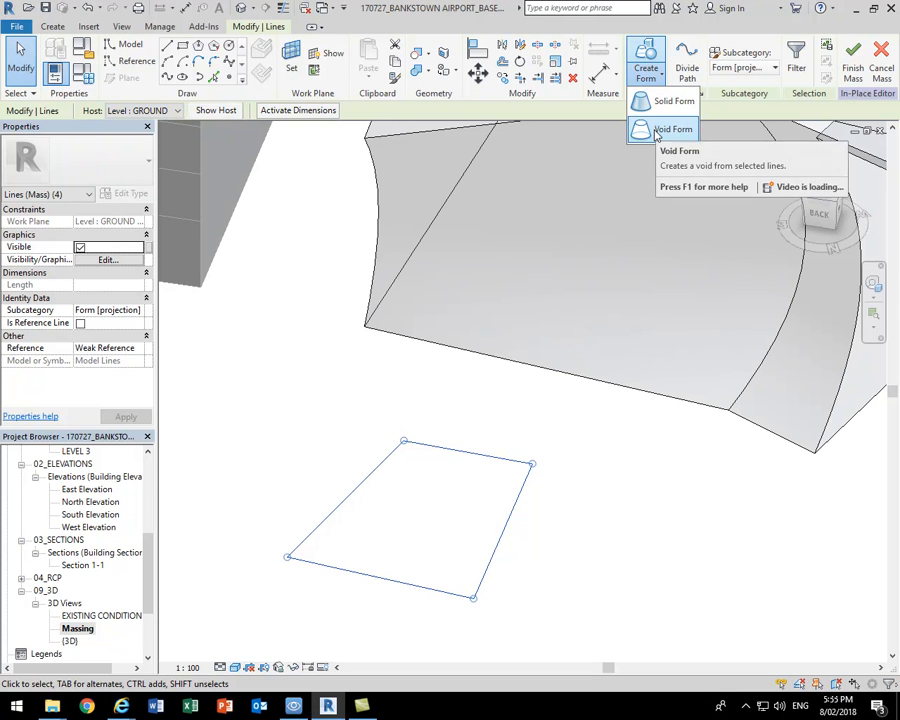
left_click(660, 130)
scroll(467, 487, "down", 2)
middle_click_drag(700, 539, 615, 476)
scroll(508, 502, "down", 1)
left_click(546, 532)
middle_click_drag(550, 516, 386, 428)
scroll(386, 428, "up", 2)
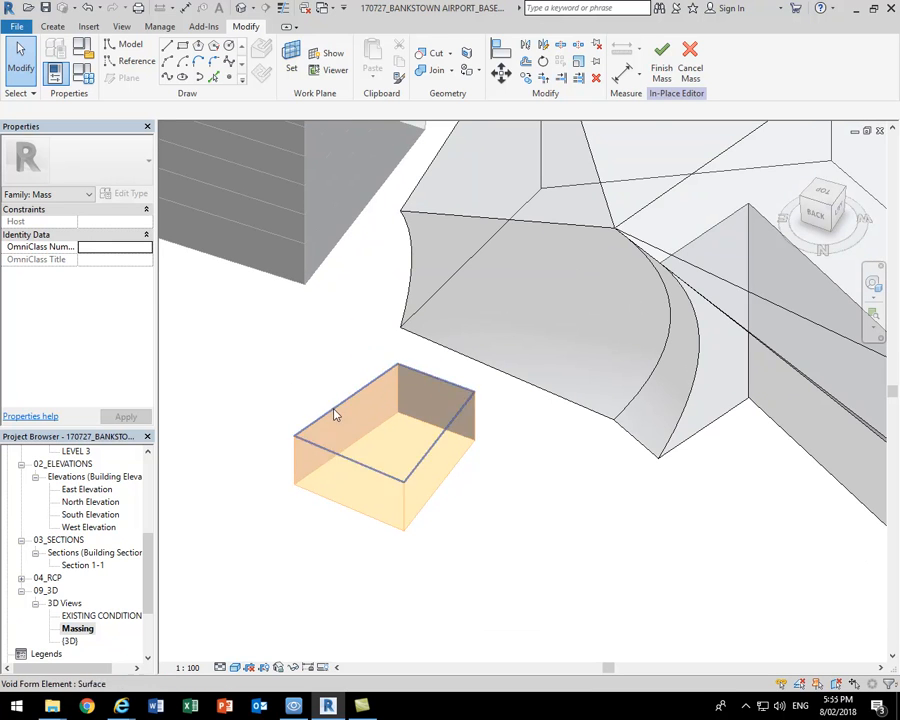
Move the whole smaller void up against the base of the shorter curved face
left_click_drag(224, 351, 526, 594)
left_click_drag(434, 490, 544, 472)
left_click(544, 472)
scroll(540, 300, "up", 3)
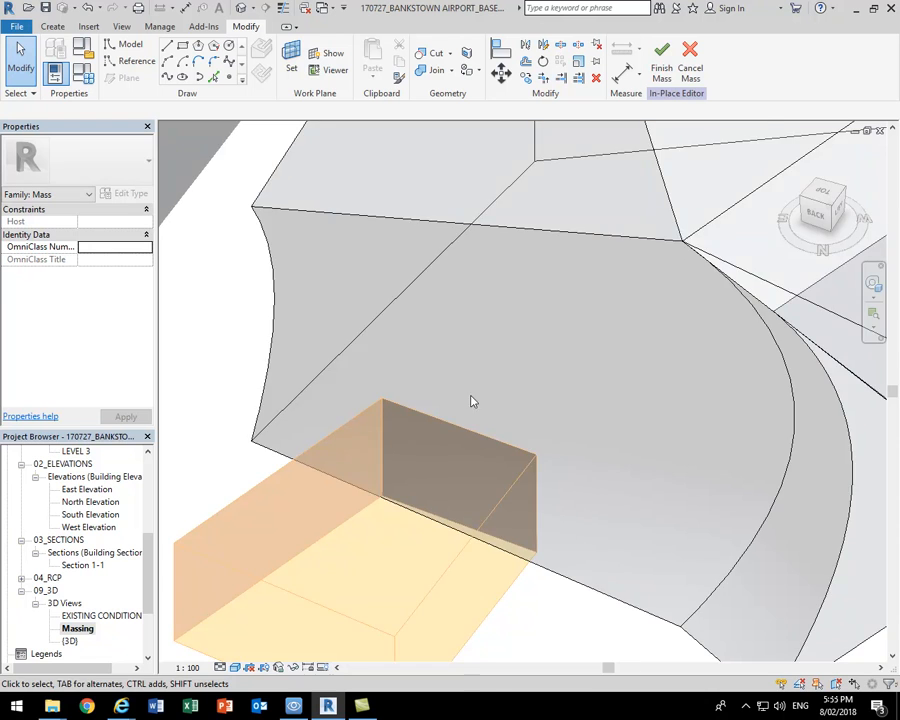
scroll(519, 333, "up", 2)
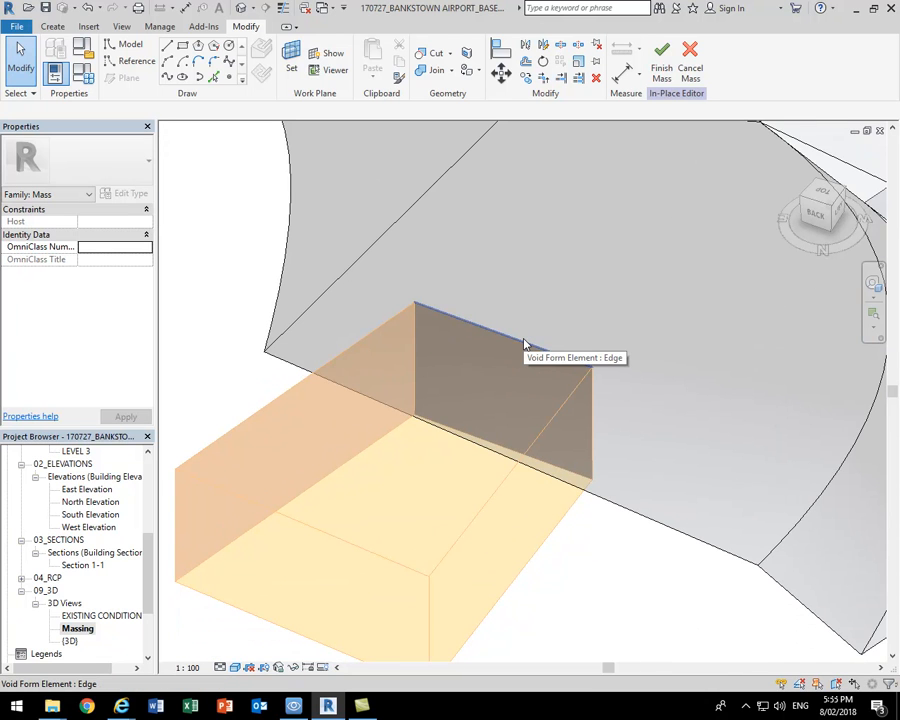
Push the back face of the smaller void deeper into the mass
left_click(534, 414)
left_click_drag(494, 436, 545, 360)
scroll(539, 518, "down", 2)
left_click(540, 514)
scroll(572, 486, "down", 1)
middle_click_drag(579, 484, 492, 461)
scroll(490, 458, "down", 2)
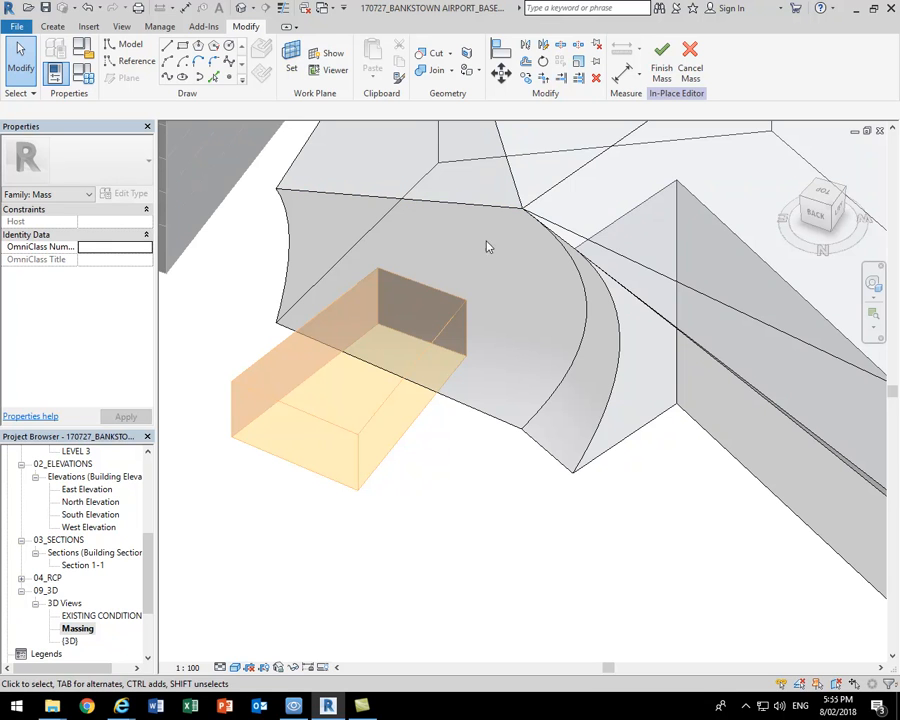
Cut the smaller void out of the terminal mass with Cut Geometry
left_click(428, 53)
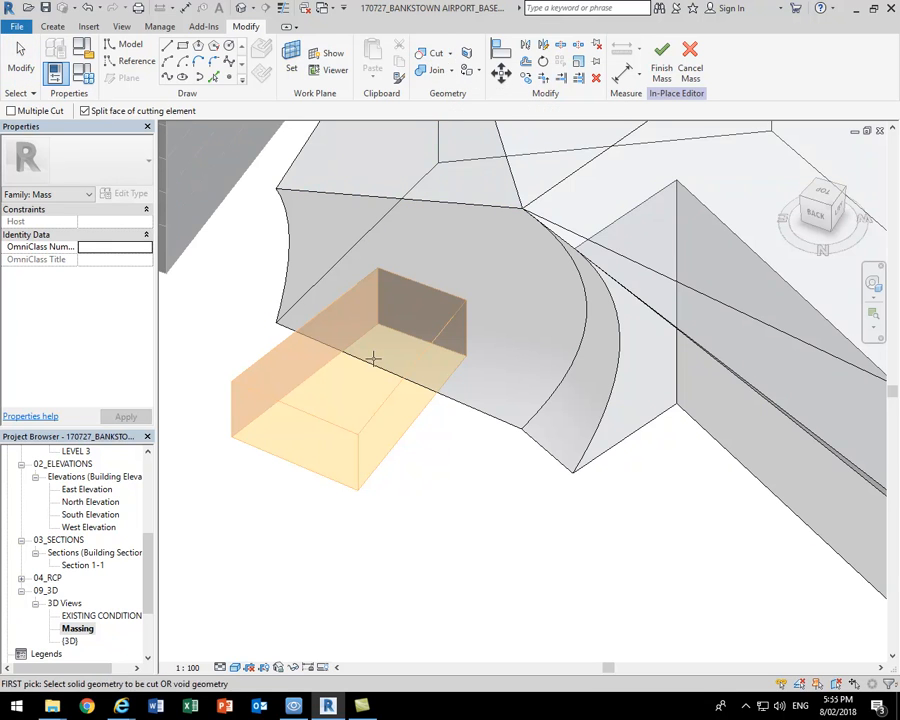
left_click(390, 402)
left_click(530, 298)
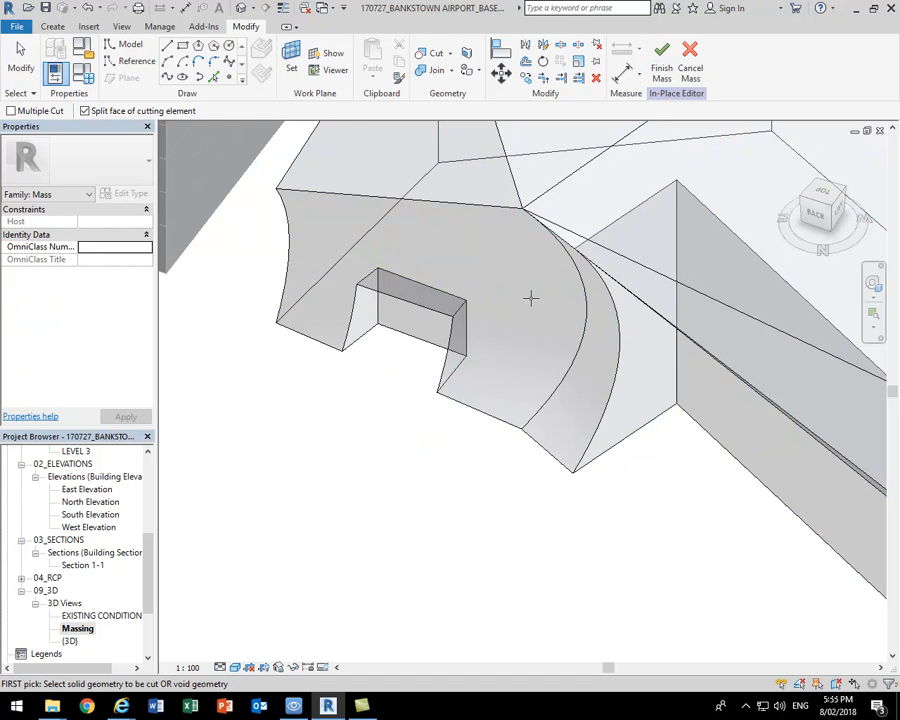
key("Escape")
Select the larger void form that cuts the opening in the longer curved side of the mass
middle_click_drag(385, 446, 338, 398)
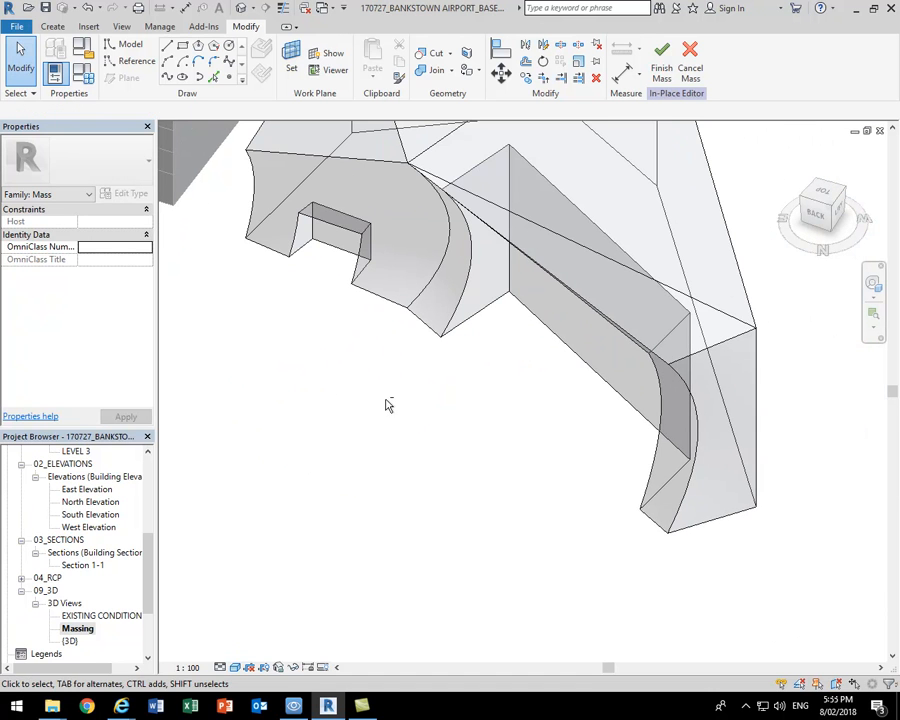
middle_click_drag(396, 418, 452, 249, "shift")
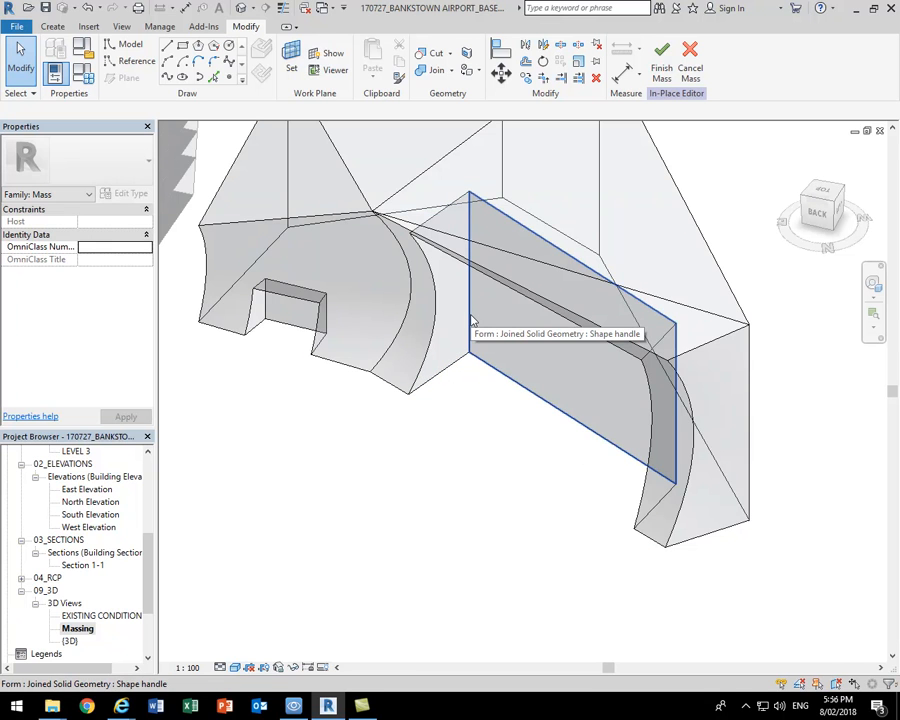
key("Tab")
key("Tab")
key("Tab")
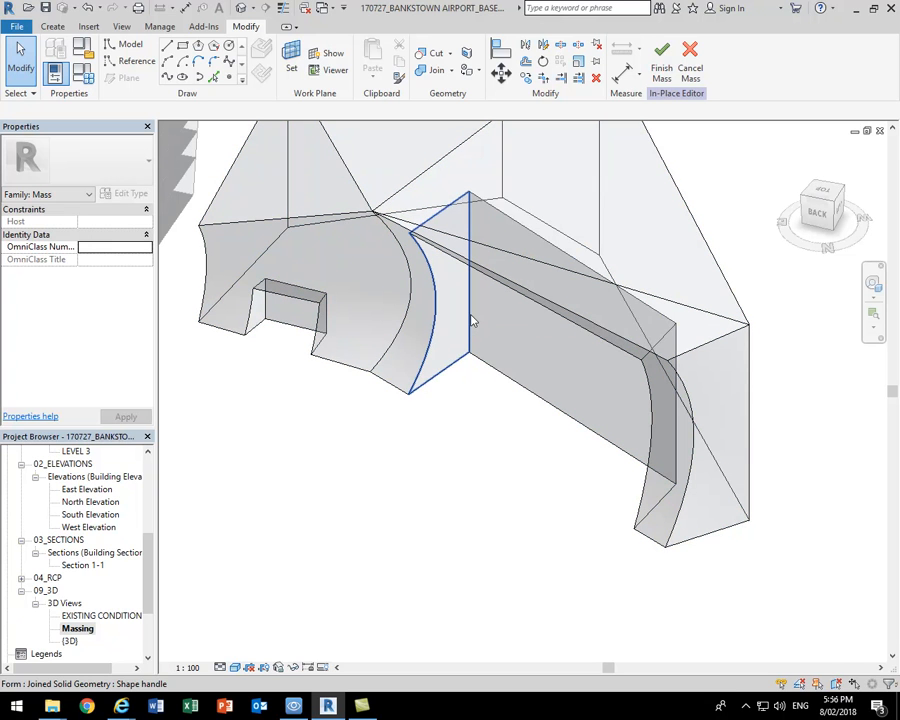
key("Tab")
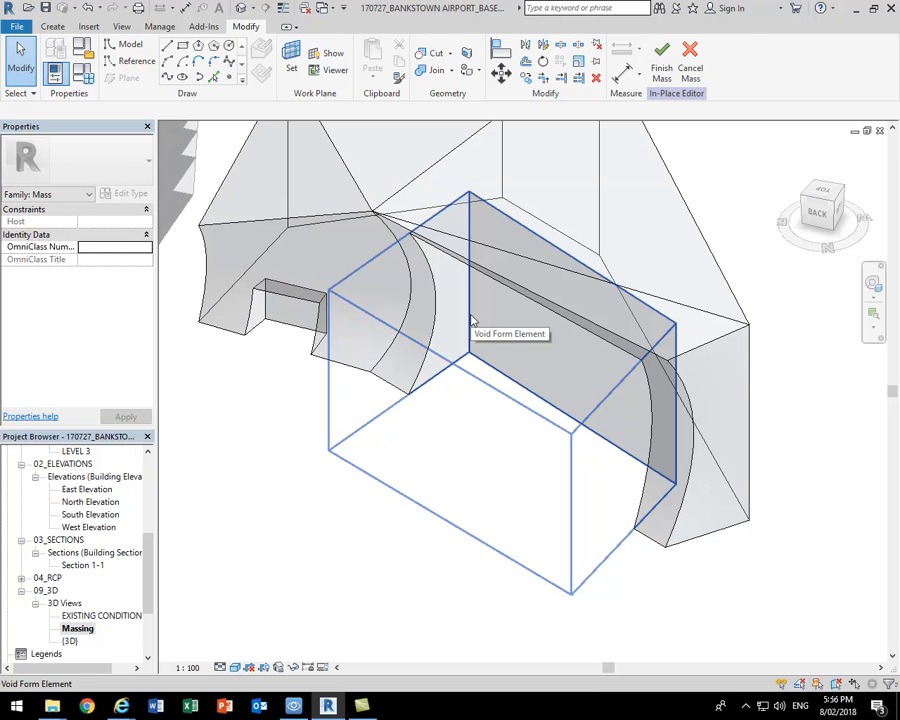
left_click(472, 318)
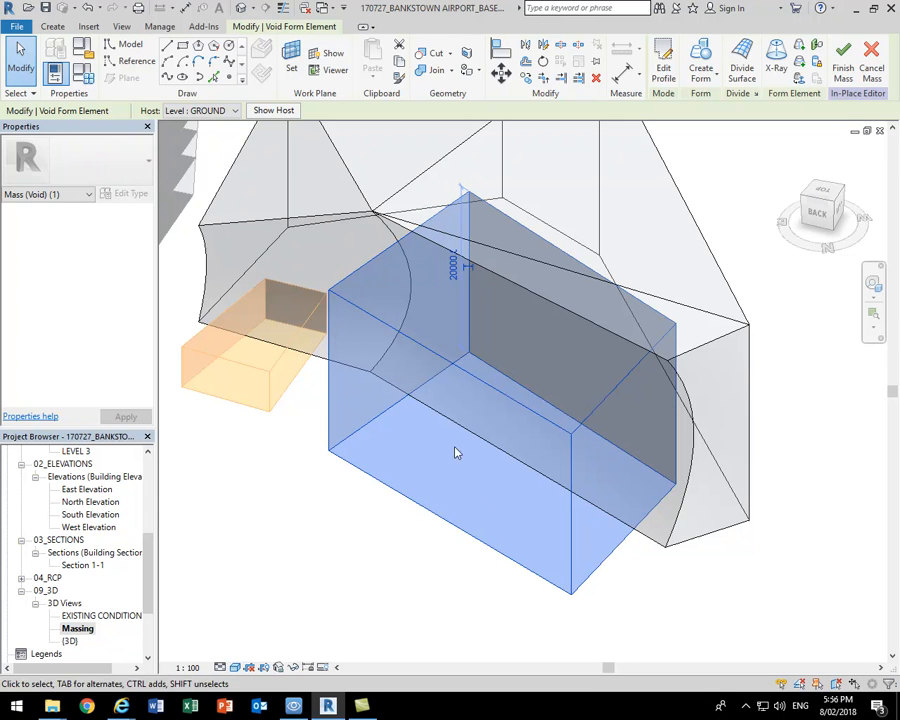
Lower the top face of the larger void to a height of about 10768 mm
left_click(366, 263)
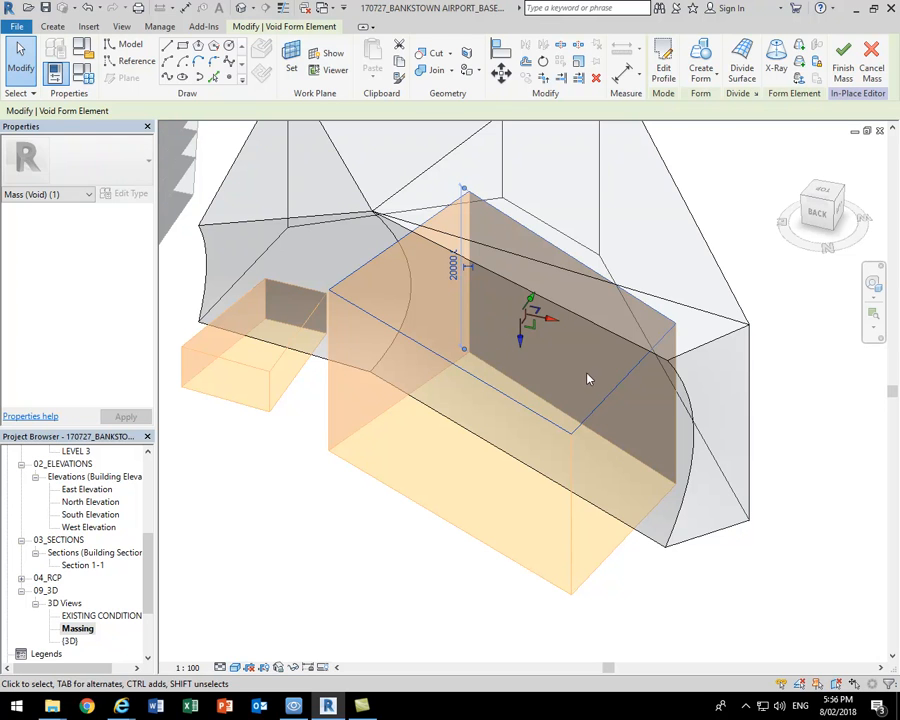
middle_click_drag(592, 376, 298, 378, "shift")
middle_click_drag(556, 436, 586, 412, "shift")
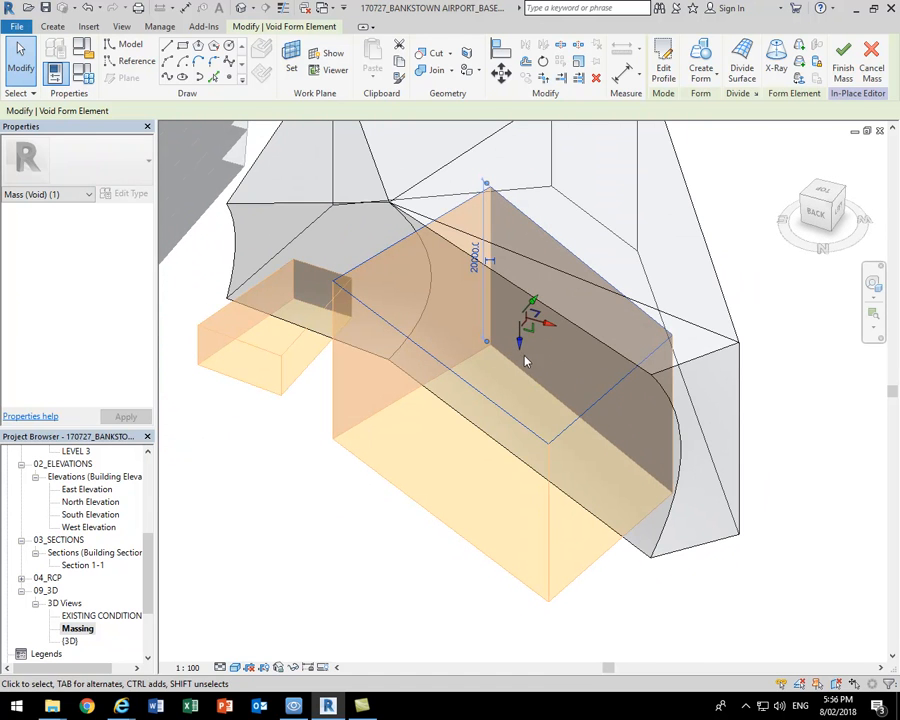
left_click_drag(519, 341, 523, 414)
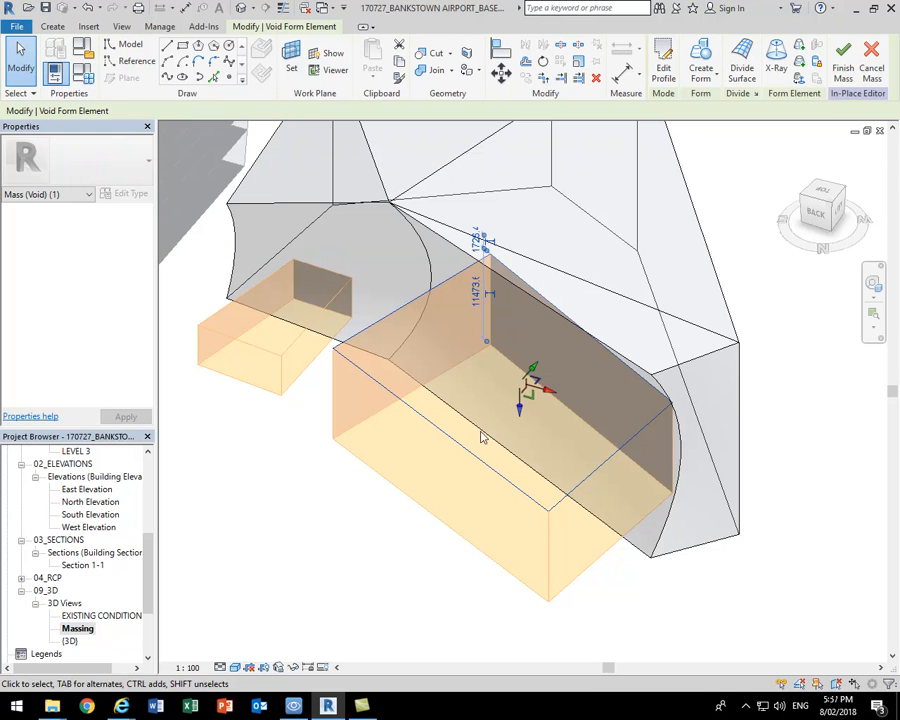
left_click_drag(520, 415, 519, 416)
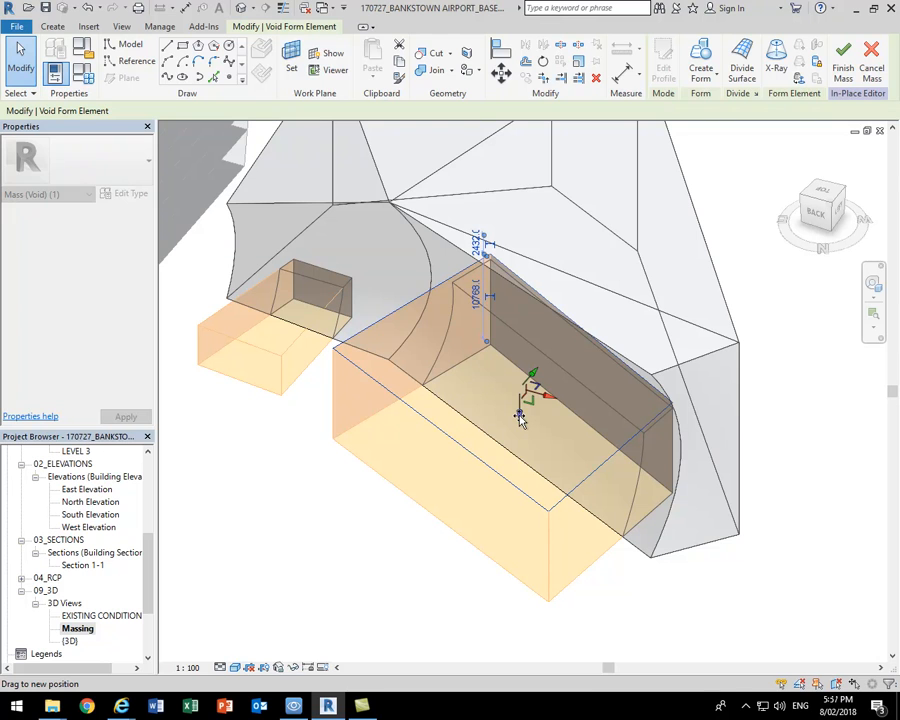
left_click_drag(520, 415, 520, 415)
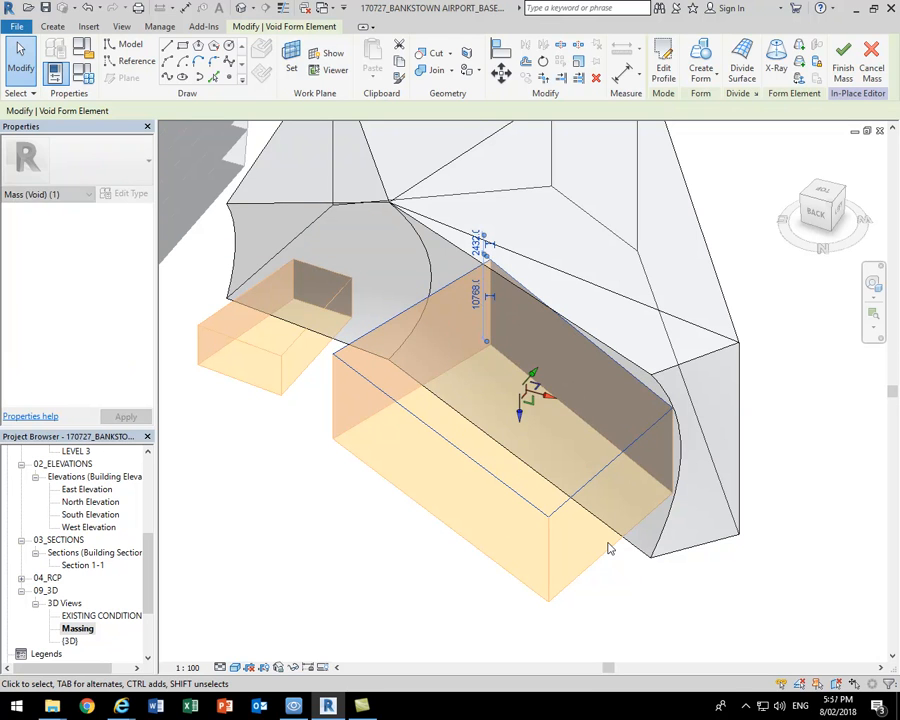
left_click(689, 600)
Push the larger void's end face nearest the smaller opening inward to shorten the opening
middle_click_drag(689, 603, 418, 566, "shift")
scroll(454, 520, "up", 4)
middle_click_drag(454, 520, 449, 436)
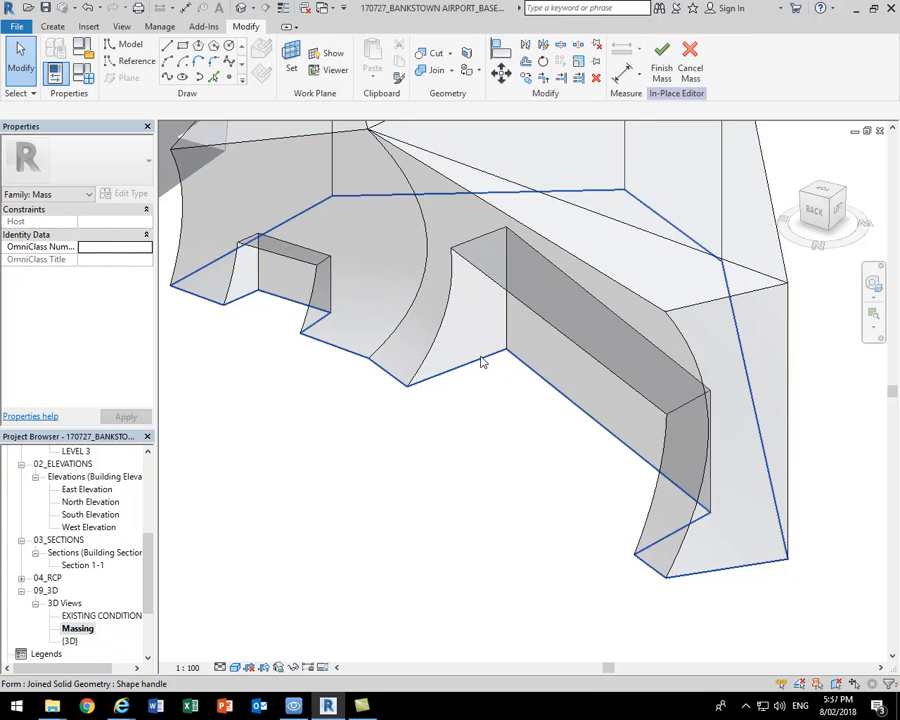
key("Tab")
left_click(482, 362)
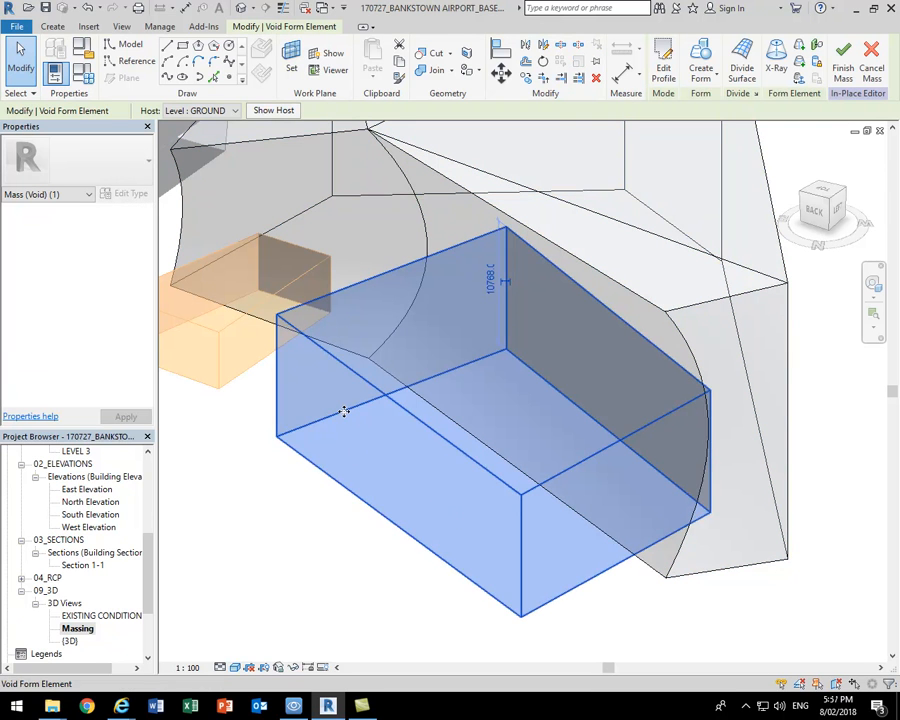
key("Tab")
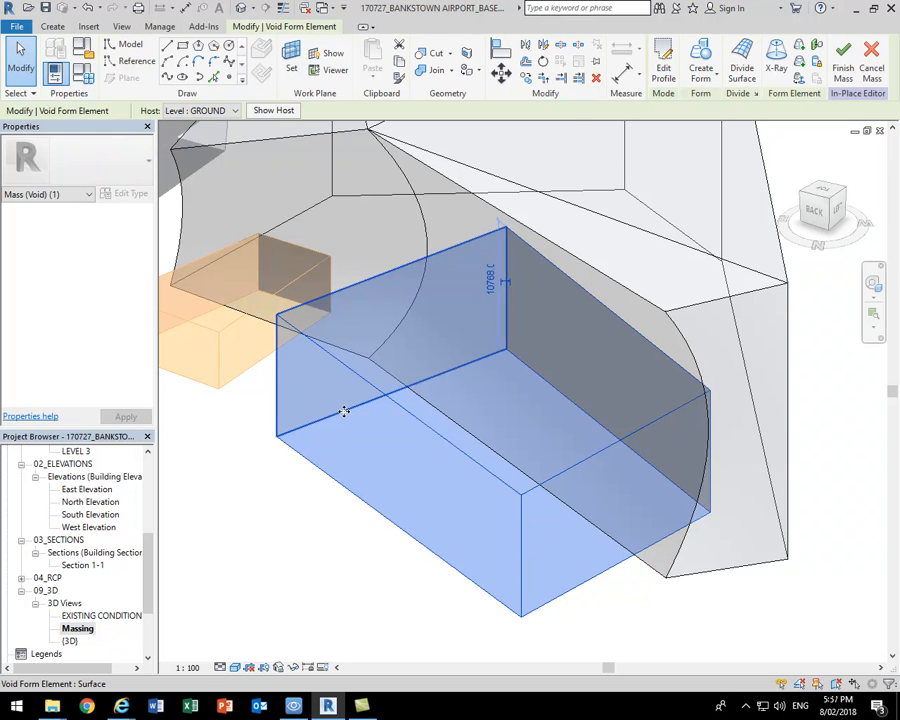
left_click(344, 411)
left_click_drag(409, 345, 590, 440)
Pull the opposite end face of the larger void inward to narrow the opening from the far side
key("Tab")
left_click(604, 577)
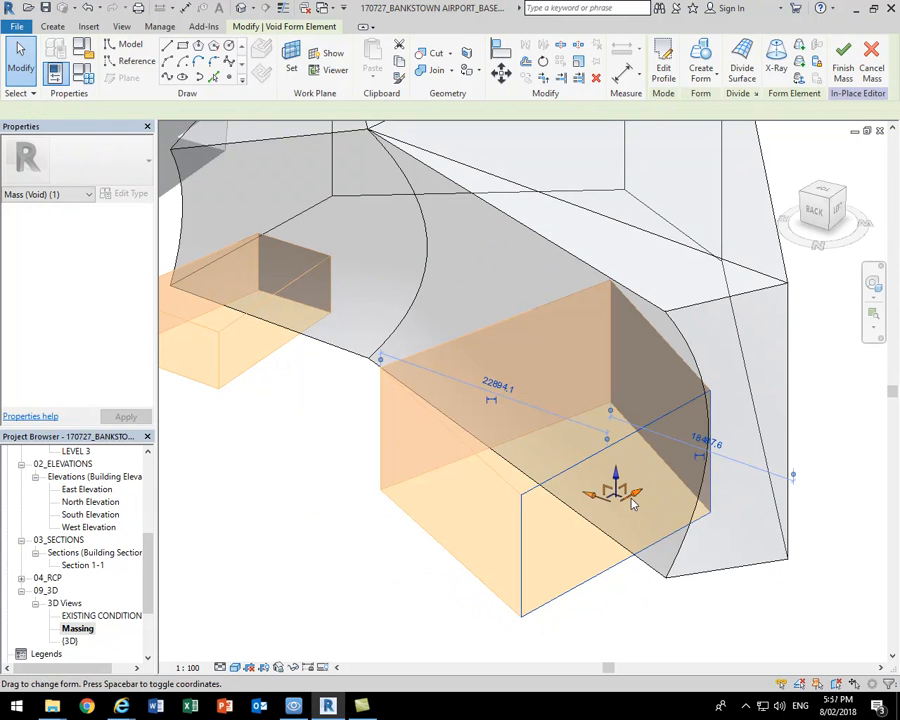
left_click_drag(600, 491, 575, 489)
left_click(600, 638)
Draw a closed four-sided loop of model lines across the mass's base edge between the two openings, about 9280 mm along its back side
scroll(372, 512, "down", 2)
middle_click_drag(396, 542, 544, 601, "shift")
middle_click_drag(505, 562, 497, 566)
middle_click_drag(429, 414, 486, 448)
scroll(485, 450, "up", 2)
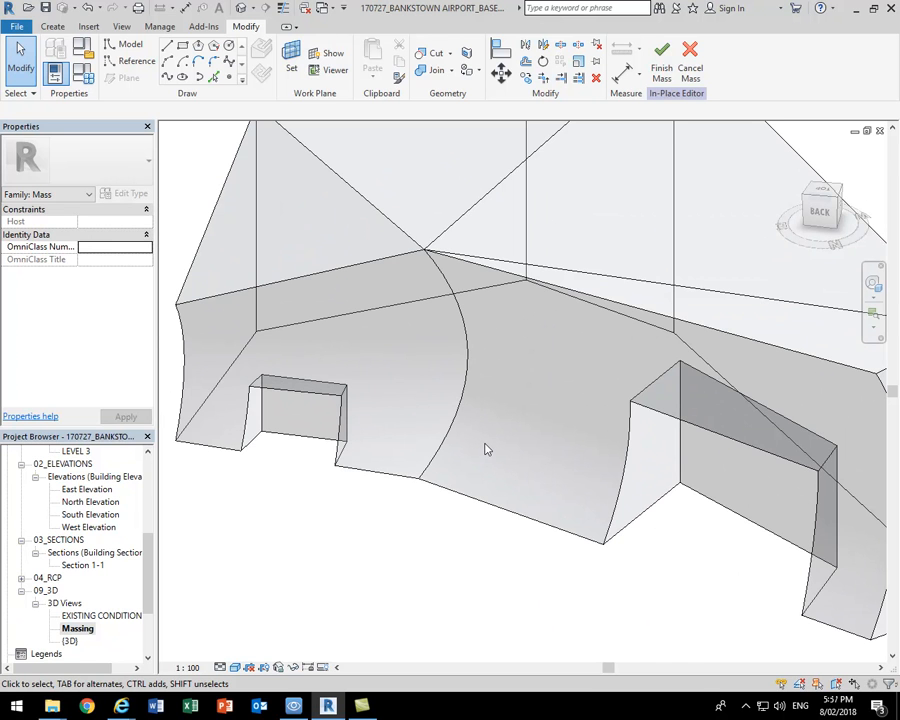
left_click(168, 47)
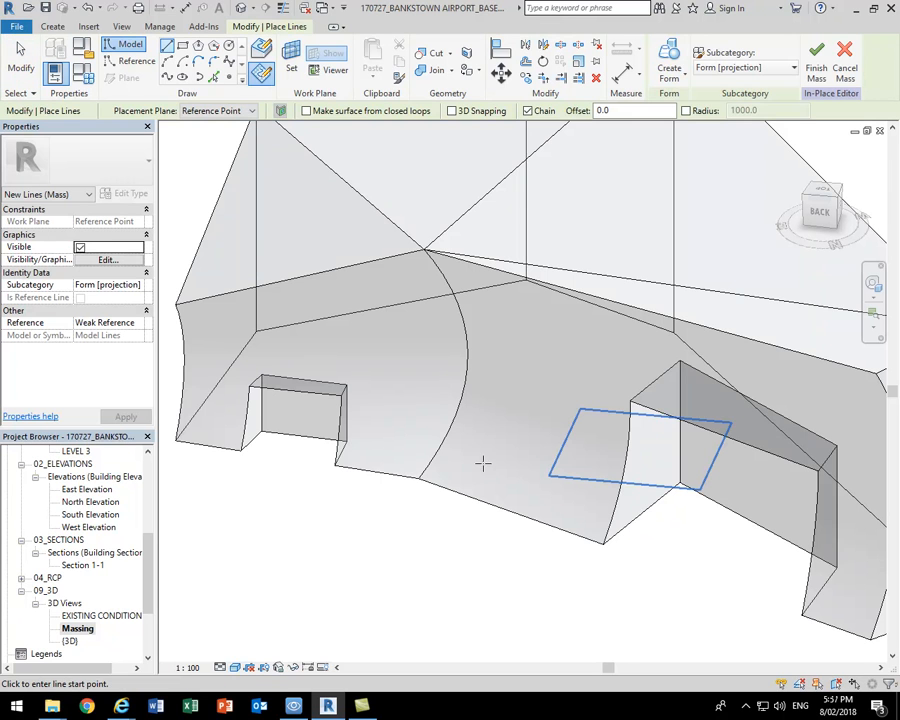
left_click(466, 452)
left_click(421, 538)
left_click(540, 575)
left_click(584, 458)
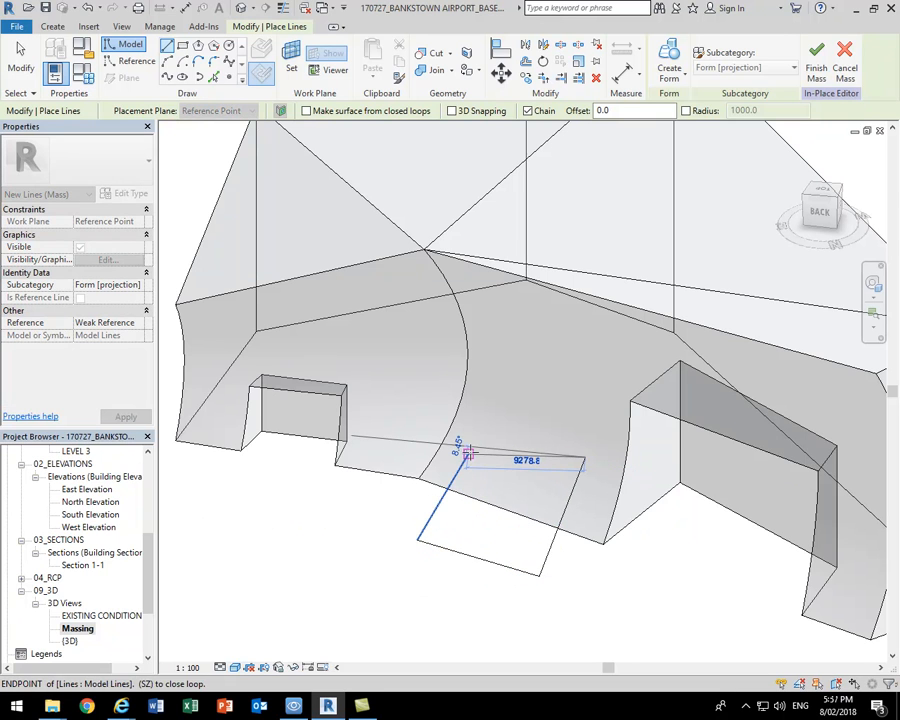
left_click(468, 452)
right_click(510, 370)
left_click(520, 376)
right_click(520, 376)
left_click(530, 384)
Create a solid form from the whole four-sided loop between the two openings
key("Tab")
left_click(502, 568)
left_click(646, 74)
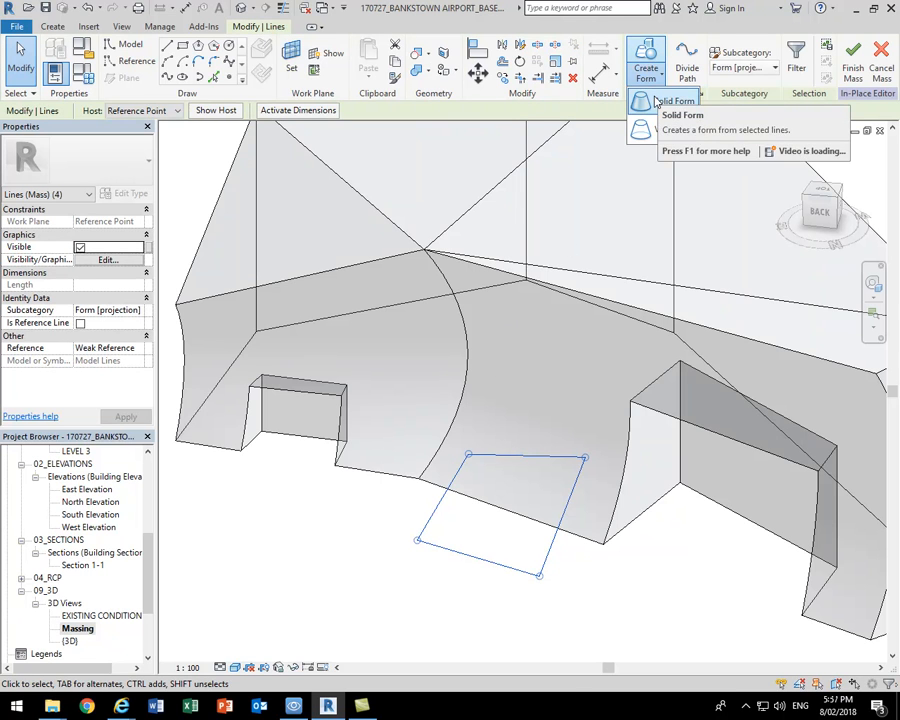
left_click(652, 101)
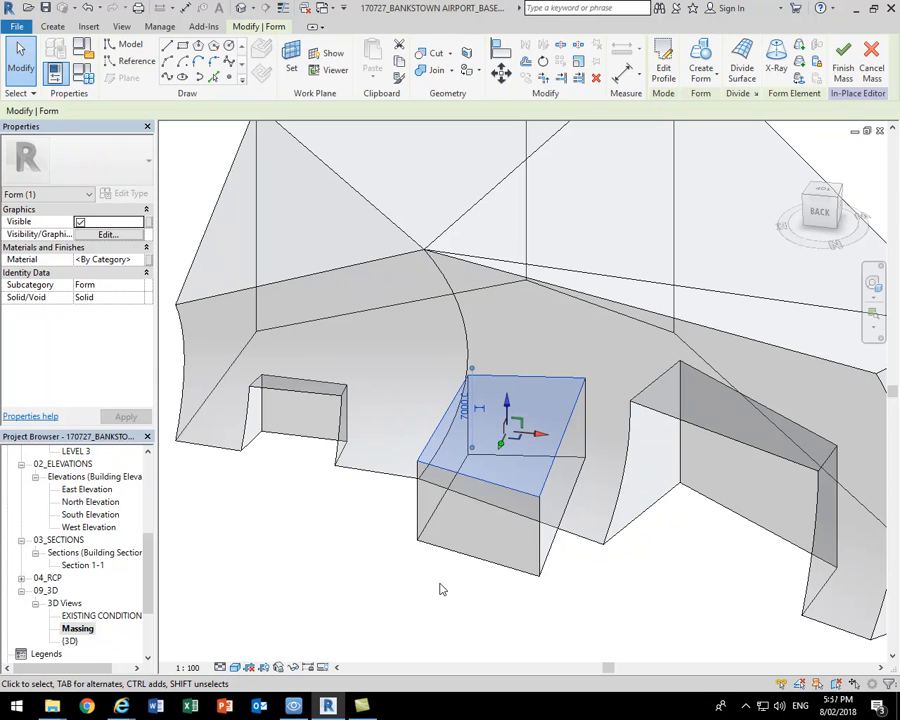
left_click(489, 606)
Select the whole new box form between the openings and change its Solid/Void property to Void
middle_click_drag(489, 606, 462, 590)
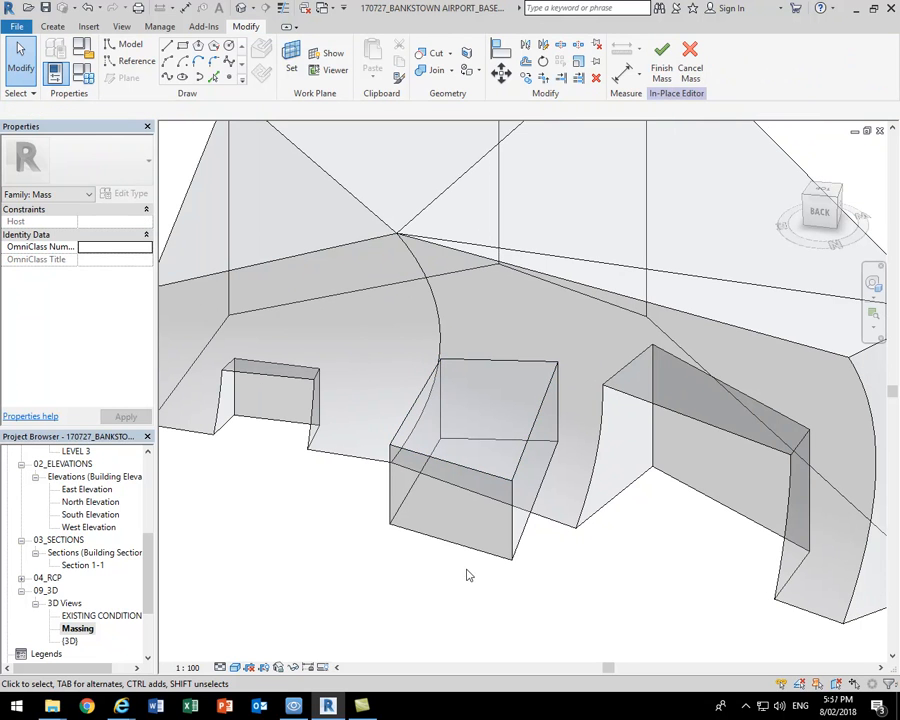
key("Tab")
left_click(466, 556)
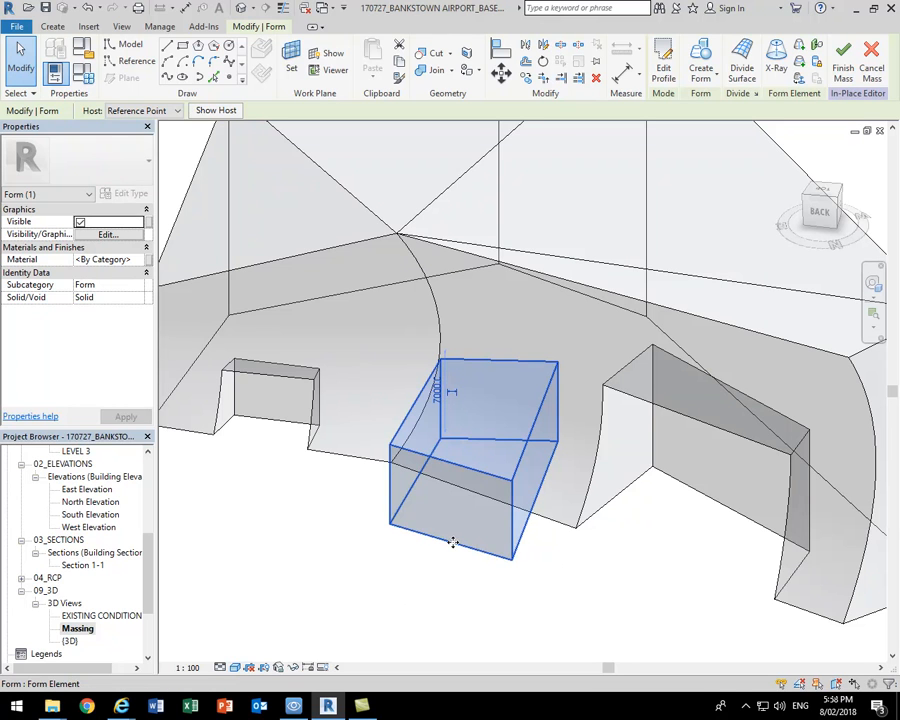
left_click(422, 602)
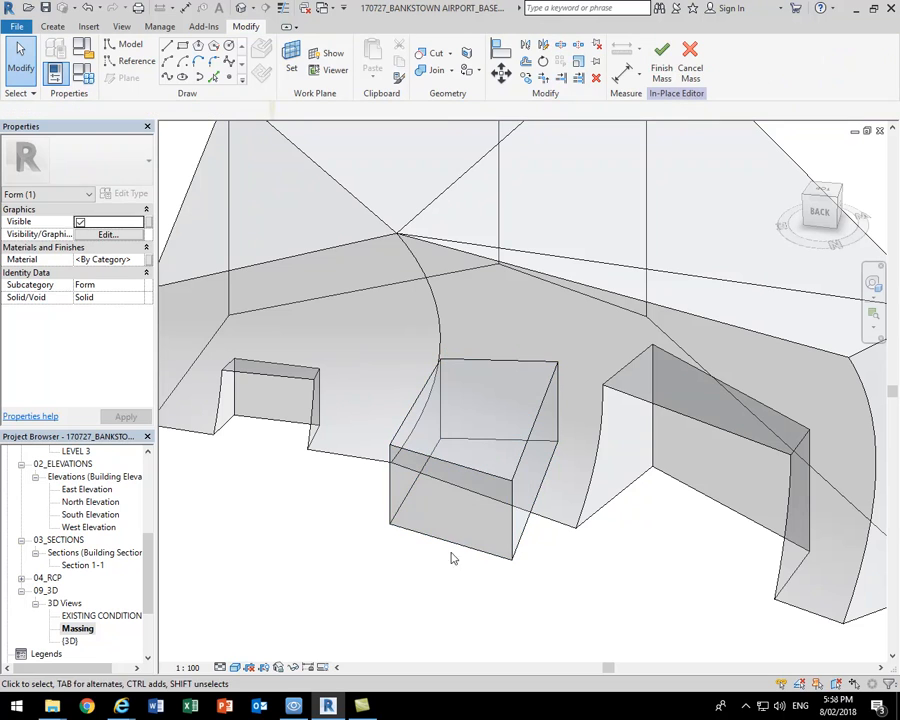
key("Tab")
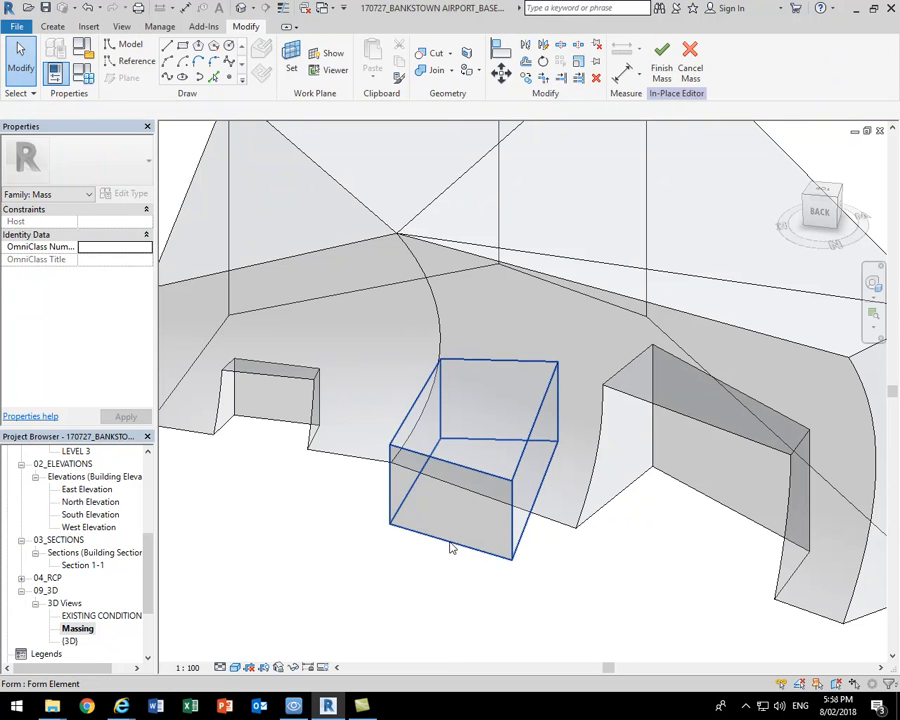
left_click(451, 547)
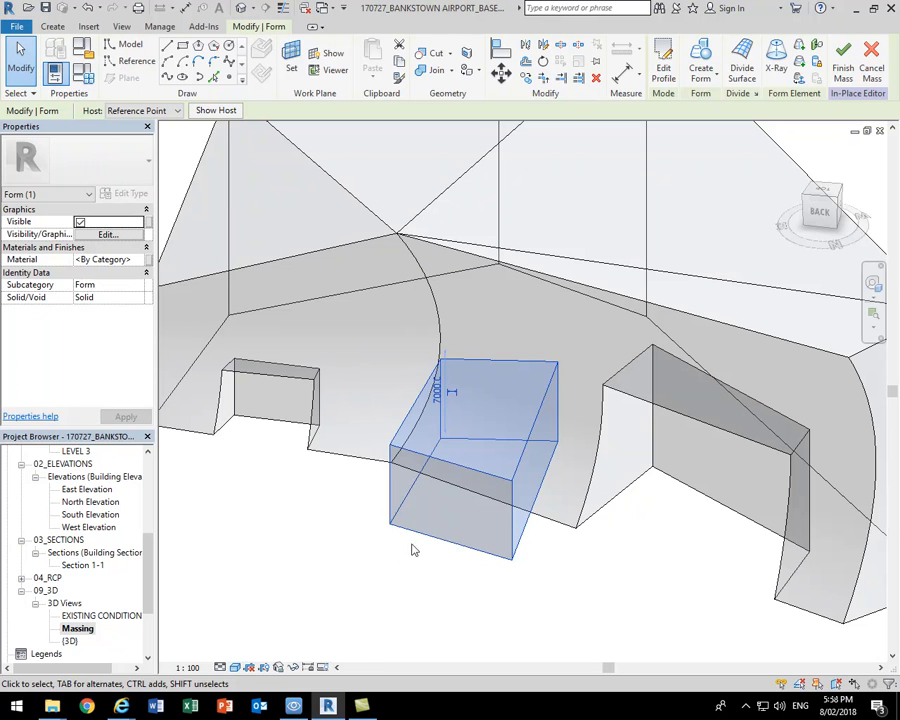
left_click(110, 297)
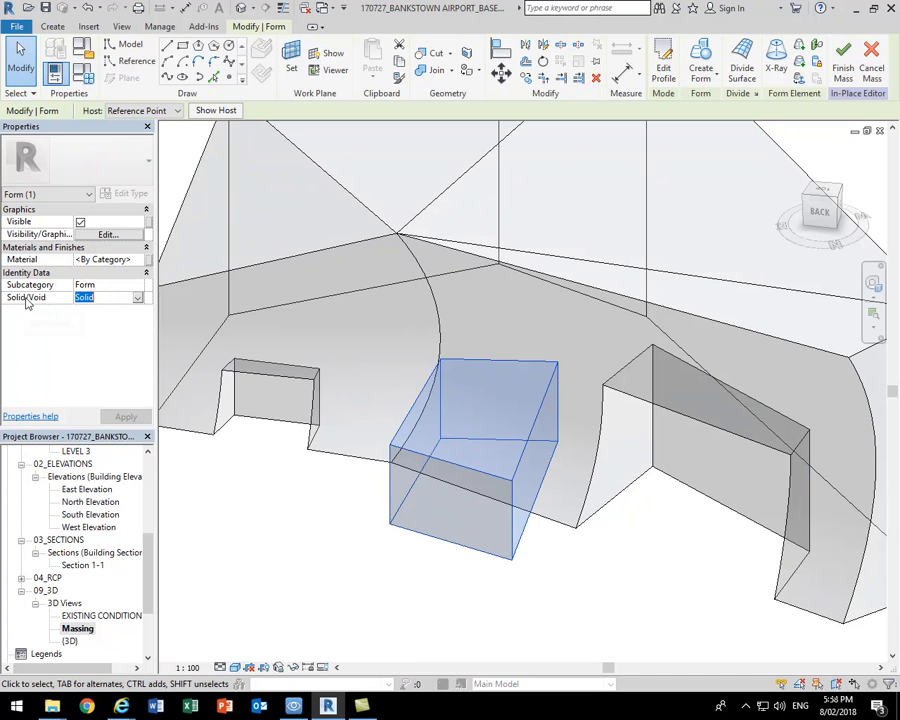
left_click(100, 297)
left_click(100, 321)
left_click(392, 574)
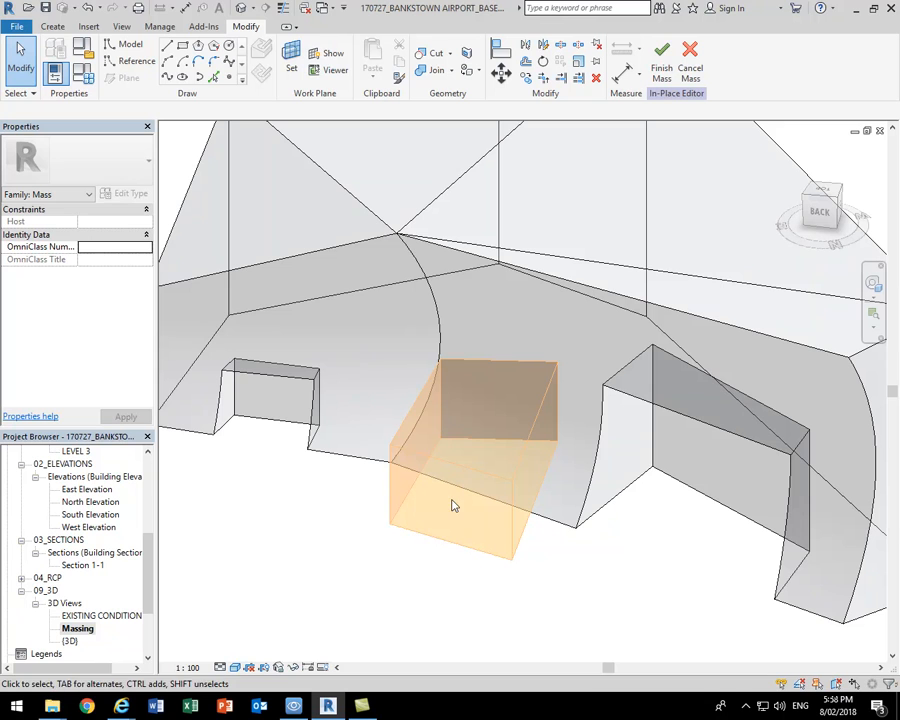
Select the box void form again and set its Solid/Void property back to Solid
left_click(88, 9)
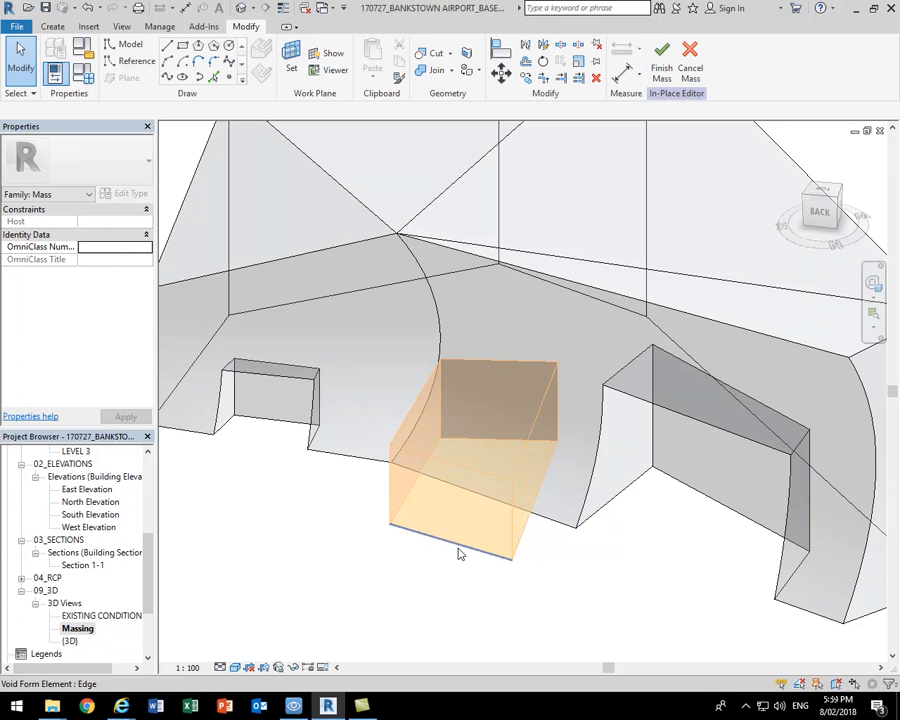
key("Tab")
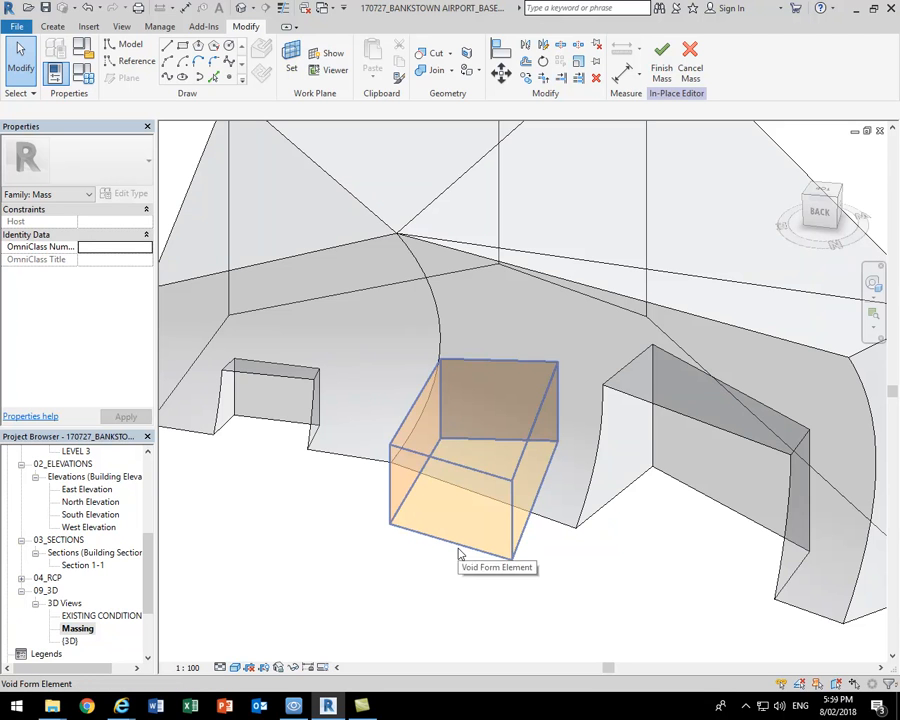
left_click(459, 553)
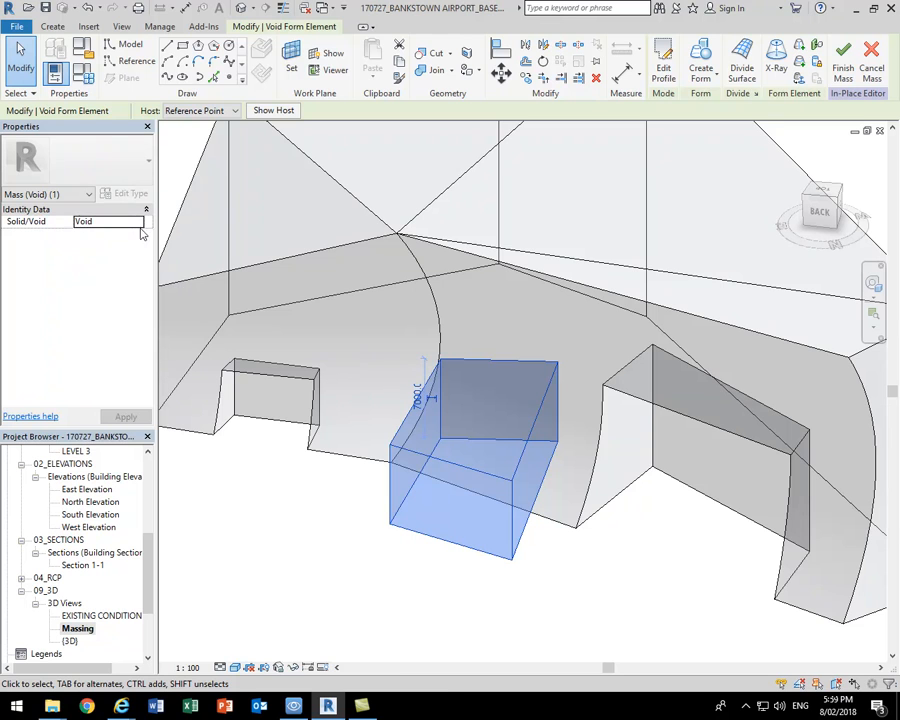
left_click(105, 221)
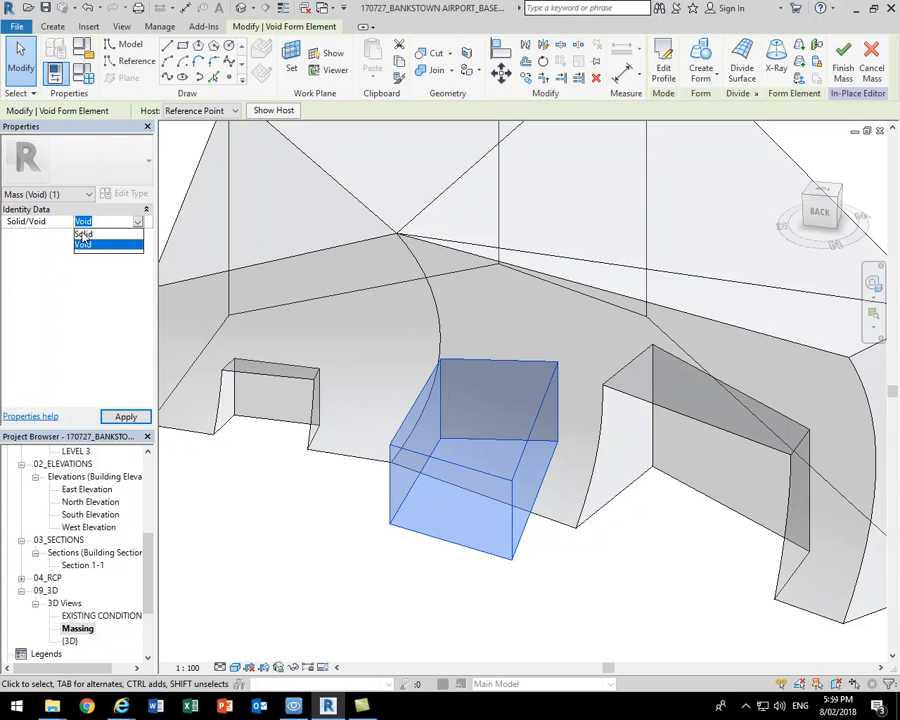
left_click(83, 234)
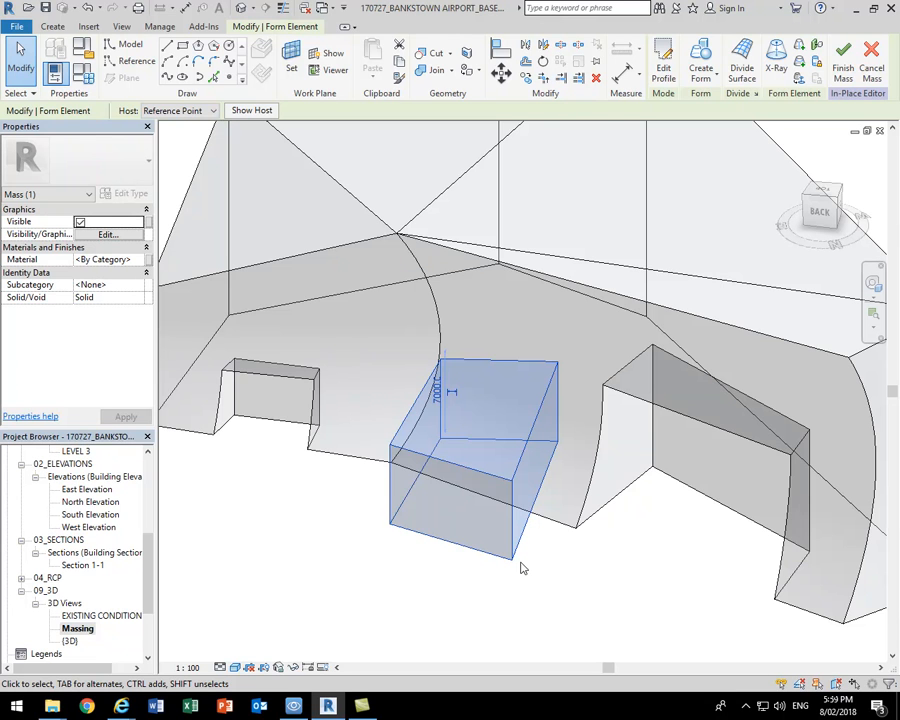
left_click(551, 600)
Select the whole box form and rehost it to Level : GROUND FLOOR
middle_click_drag(589, 602, 466, 446)
left_click(450, 433)
middle_click_drag(315, 357, 160, 148, "shift")
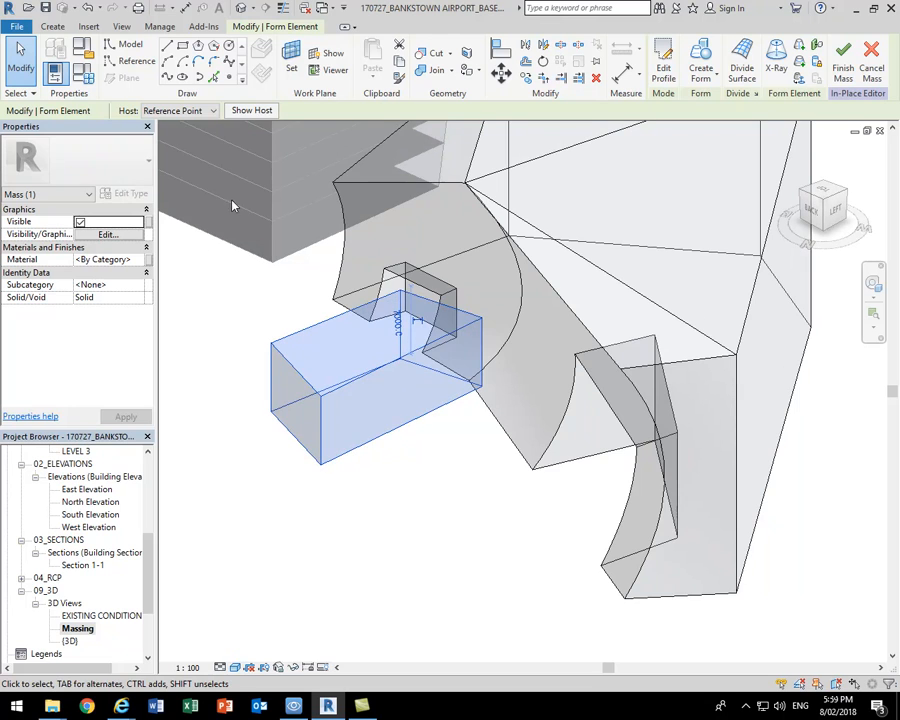
left_click(200, 111)
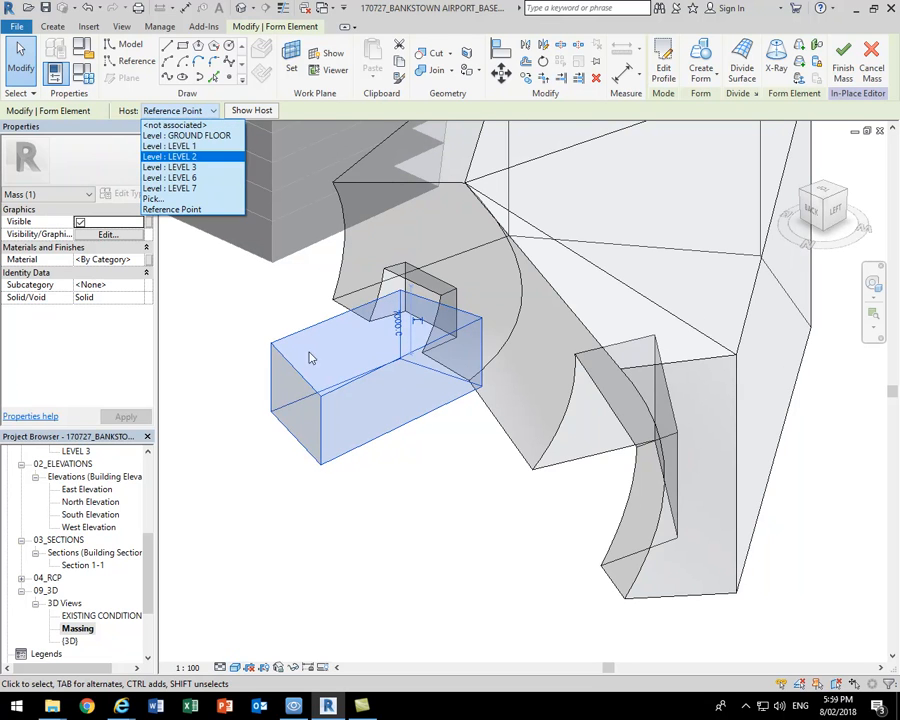
left_click(195, 137)
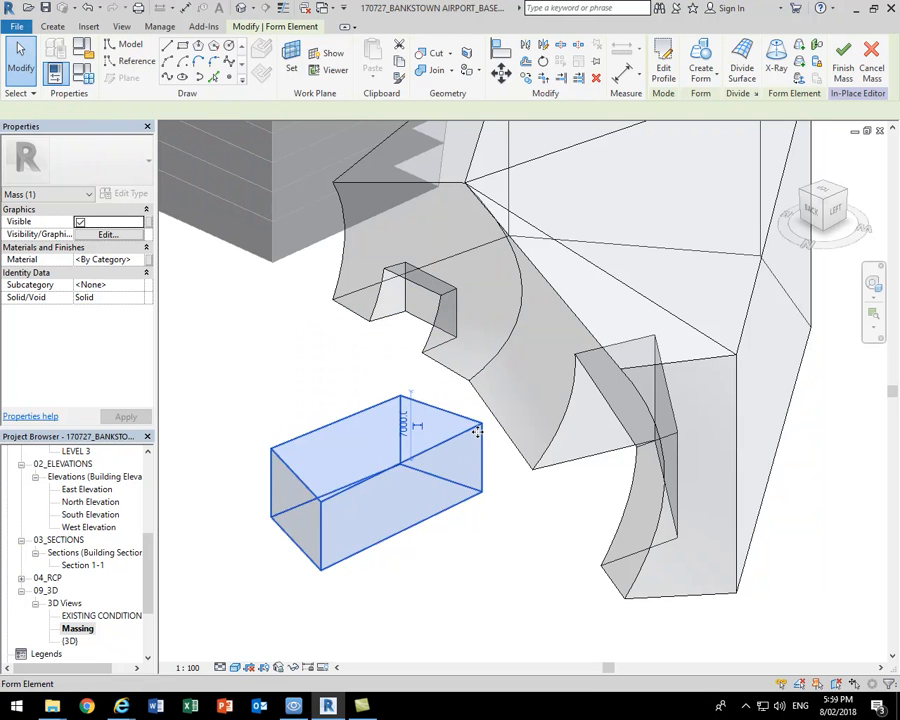
Move the whole box form so its back part overlaps the base of the mass between the two openings
middle_click_drag(643, 489, 389, 487, "shift")
left_click_drag(406, 484, 438, 372)
middle_click_drag(458, 488, 410, 550, "shift")
scroll(460, 557, "up", 3)
left_click(398, 574)
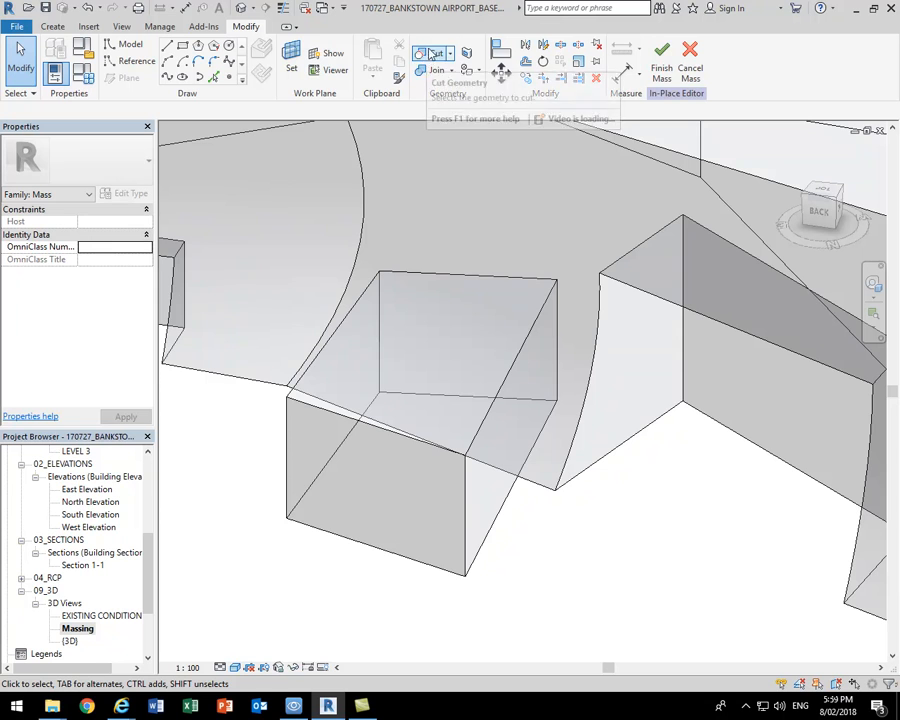
Join the solid box form's geometry to the main terminal mass
left_click(435, 72)
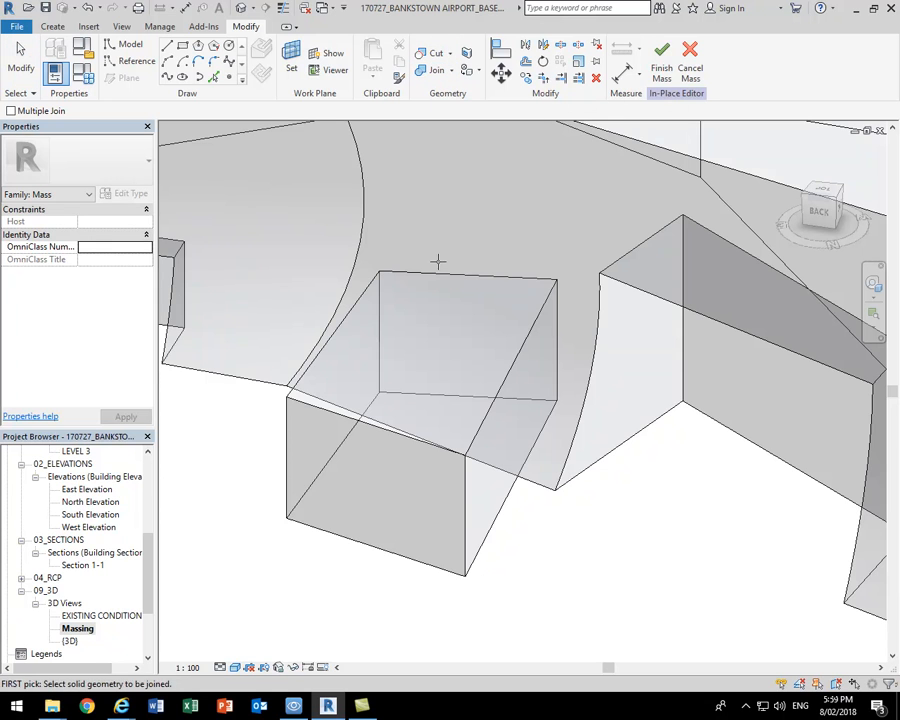
left_click(537, 481)
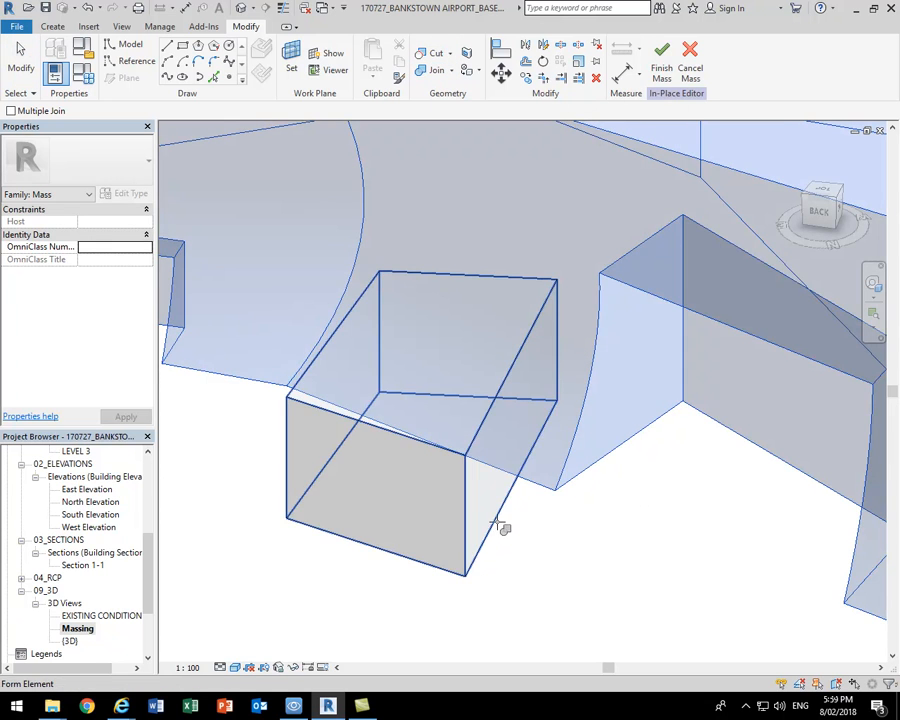
left_click(490, 524)
key("Escape")
middle_click_drag(322, 442, 617, 520, "shift")
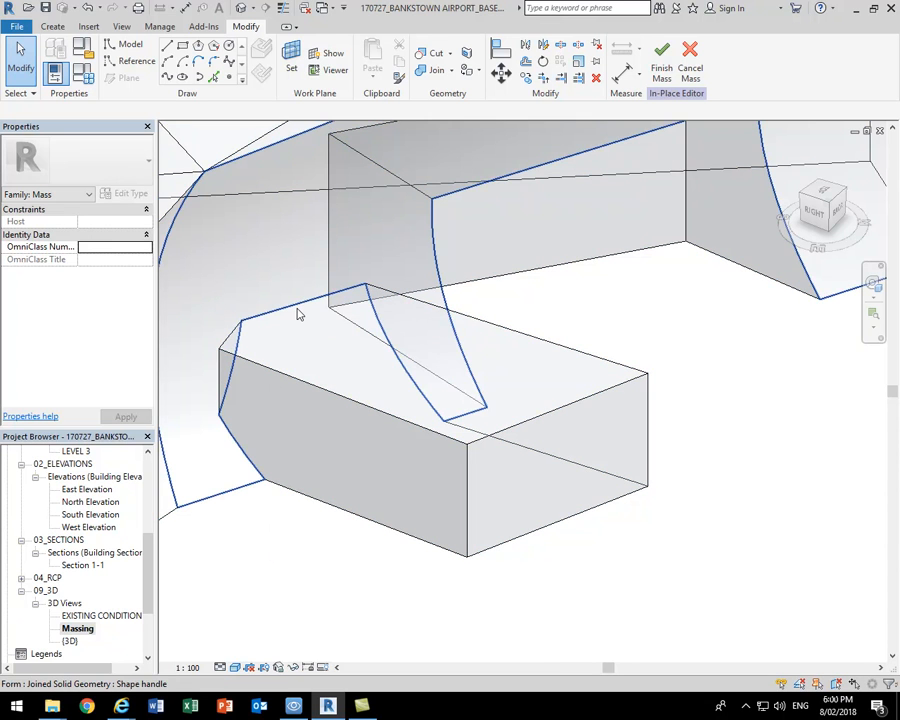
Select the whole joined box form and push its back face deeper into the terminal mass
key("Tab")
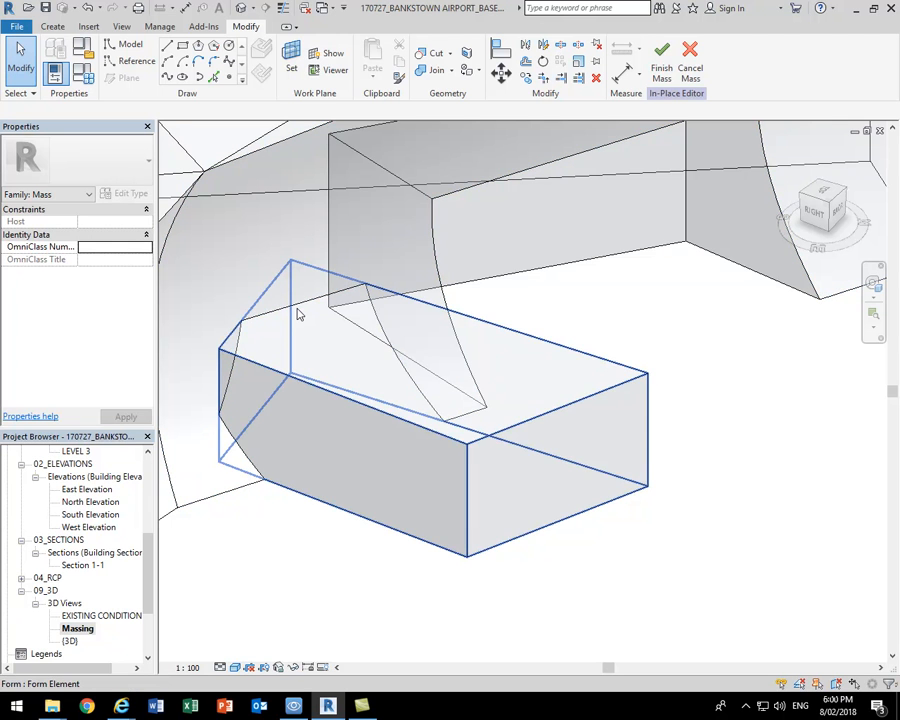
left_click(297, 315)
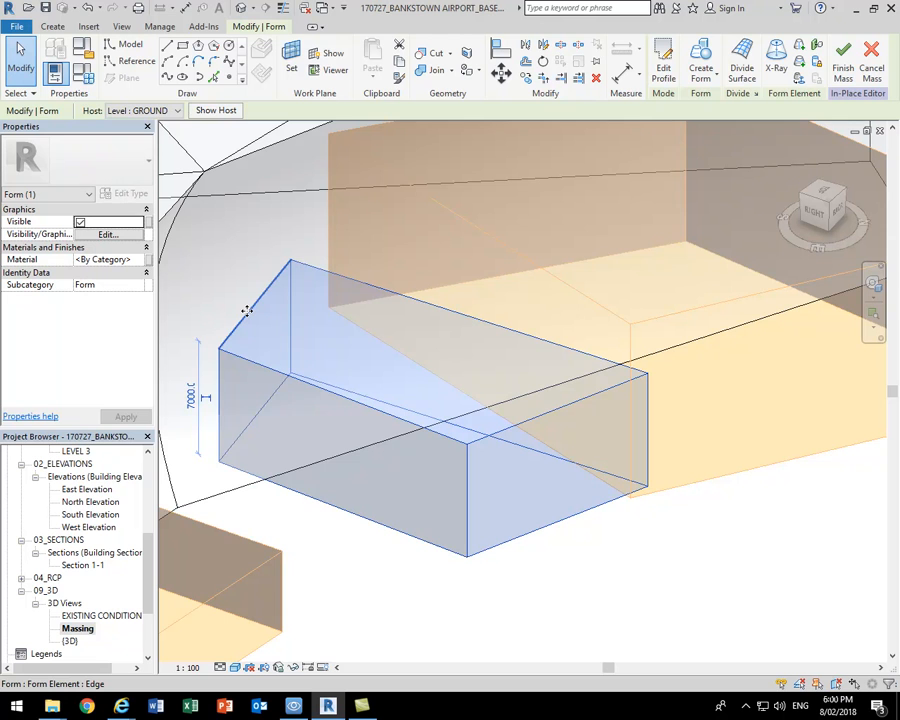
left_click(234, 355)
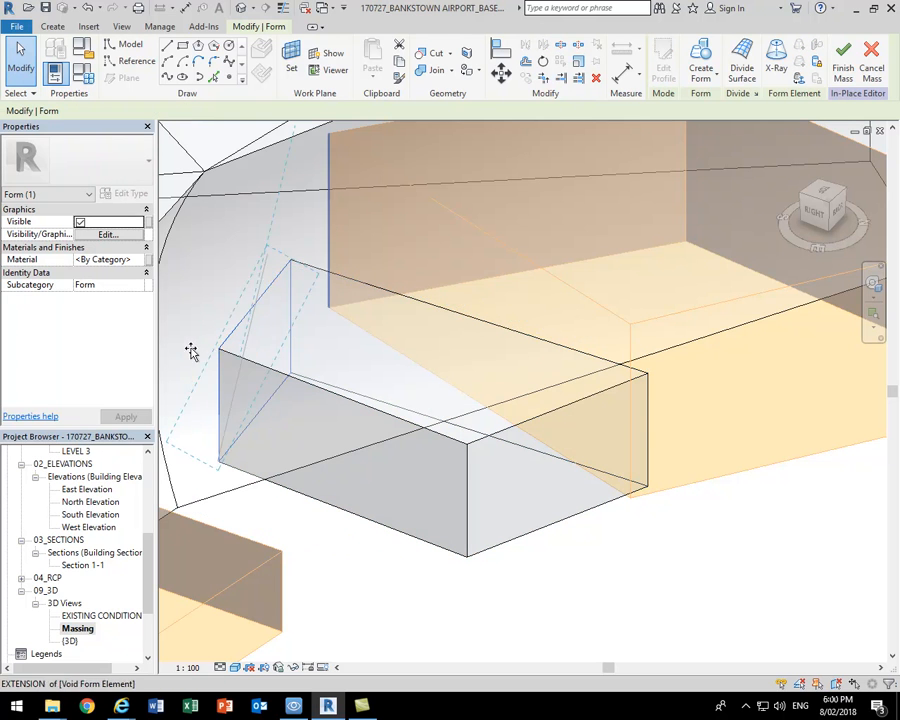
left_click_drag(195, 352, 183, 346)
scroll(452, 405, "down", 1)
middle_click_drag(450, 404, 557, 408)
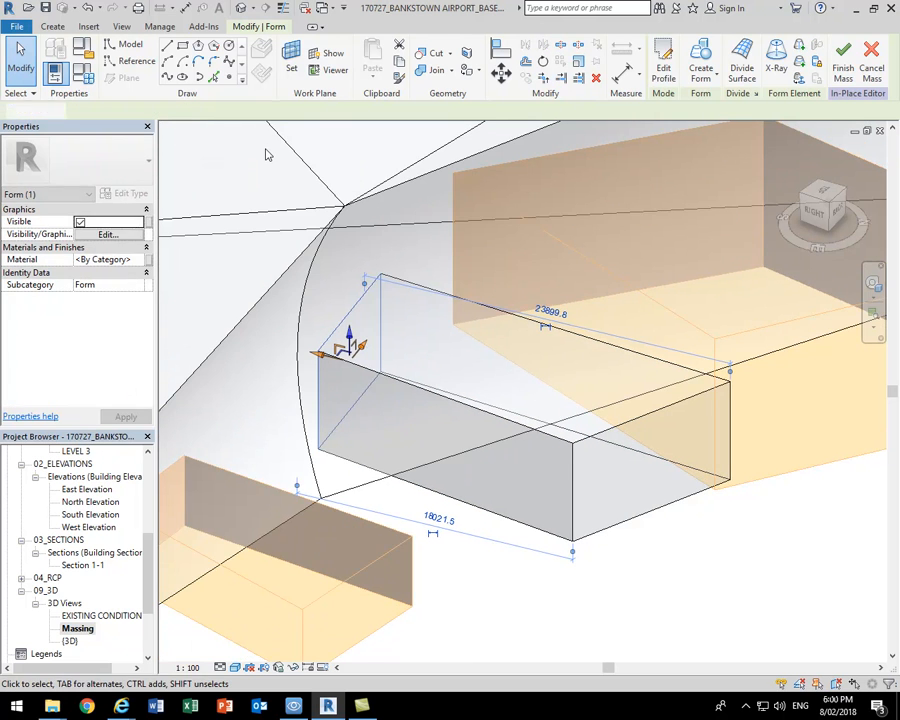
left_click(266, 151)
scroll(502, 467, "down", 1)
Pull the box's outer end face in to about 14 m along its longer side and finish the in-place mass
mouse_move(584, 524)
middle_mouse_down("shift")
mouse_move(581, 600)
mouse_move(599, 520)
middle_mouse_up("shift")
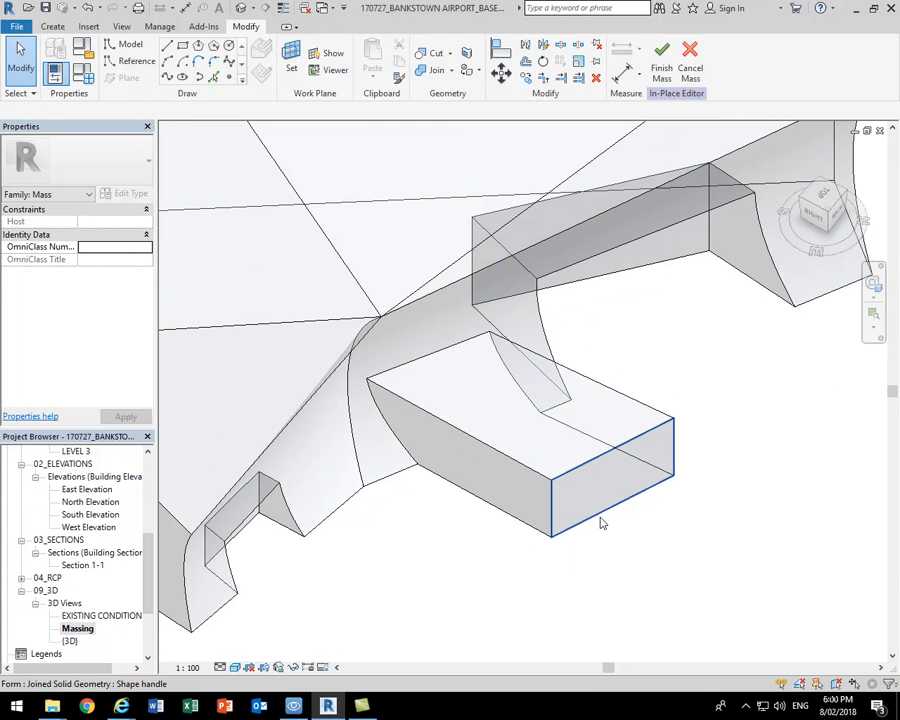
left_click(610, 495)
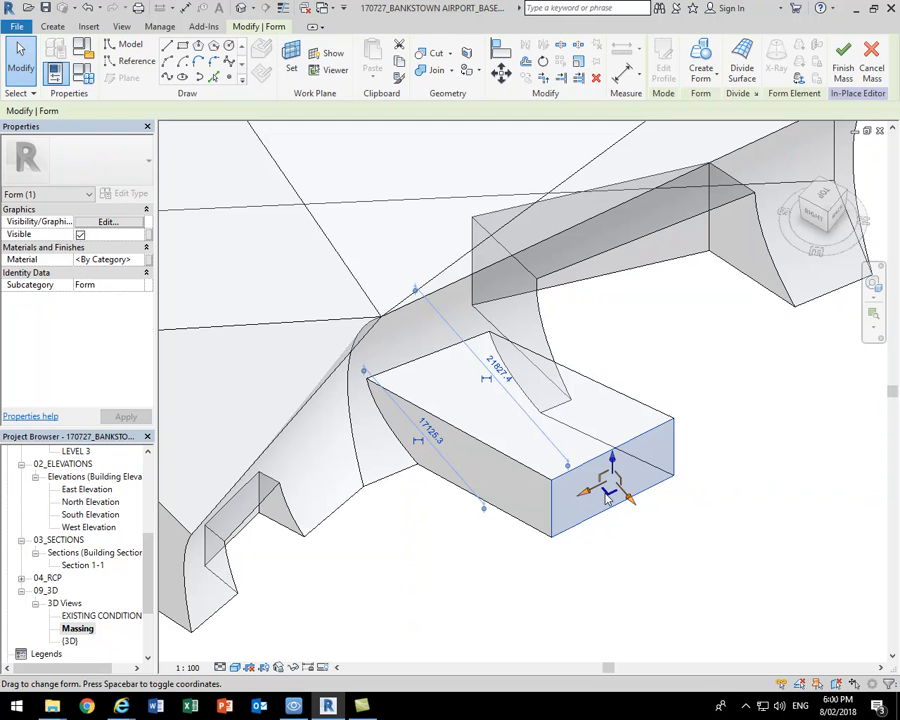
left_click_drag(605, 495, 516, 450)
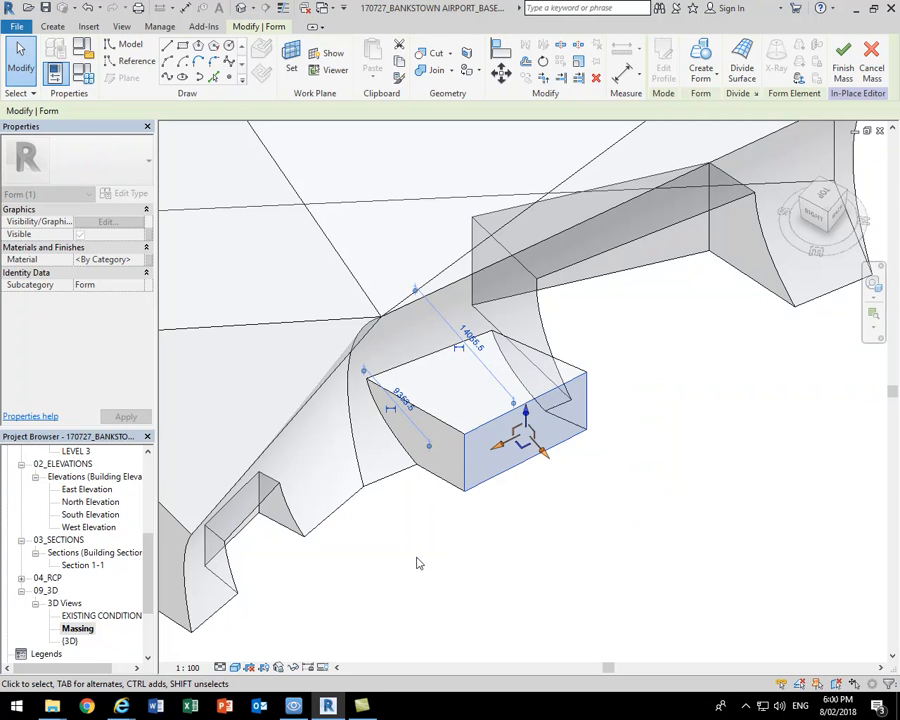
left_click(436, 530)
middle_click_drag(470, 443, 484, 496)
scroll(484, 496, "up", 3)
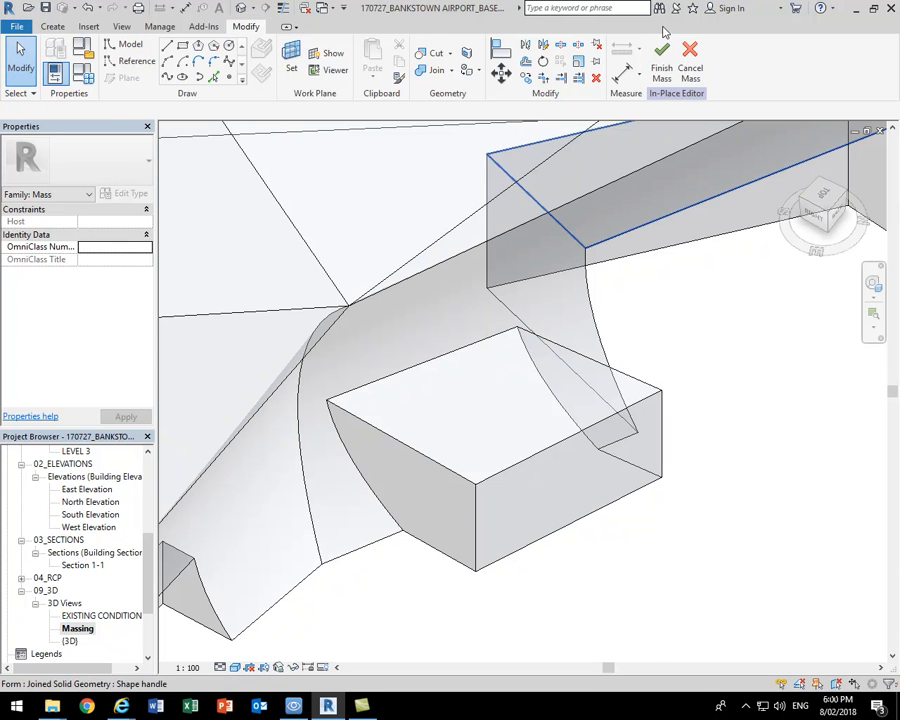
left_click(662, 58)
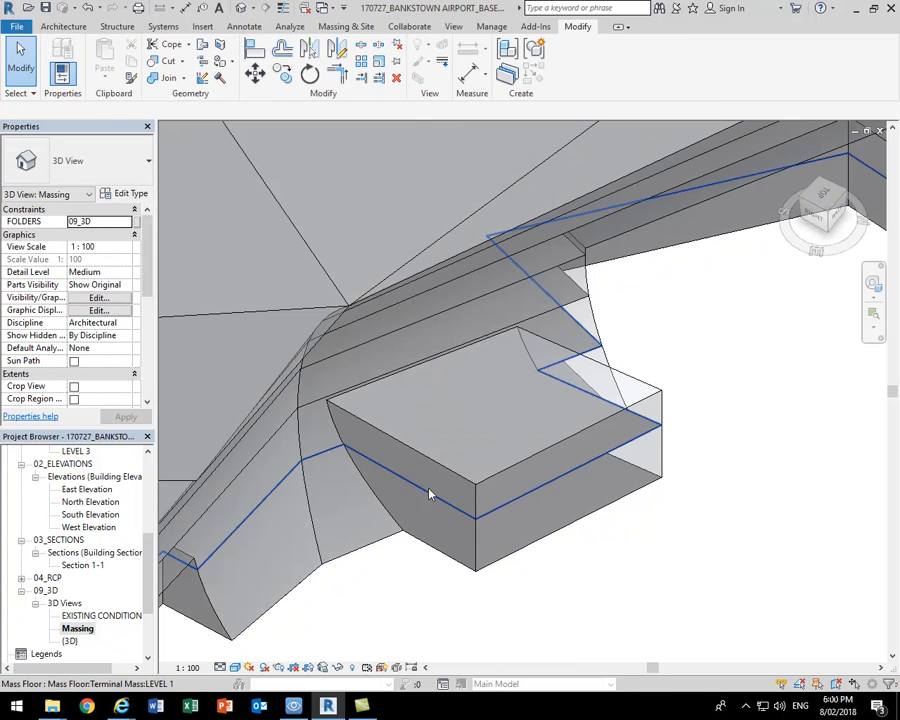
scroll(400, 510, "up", 3)
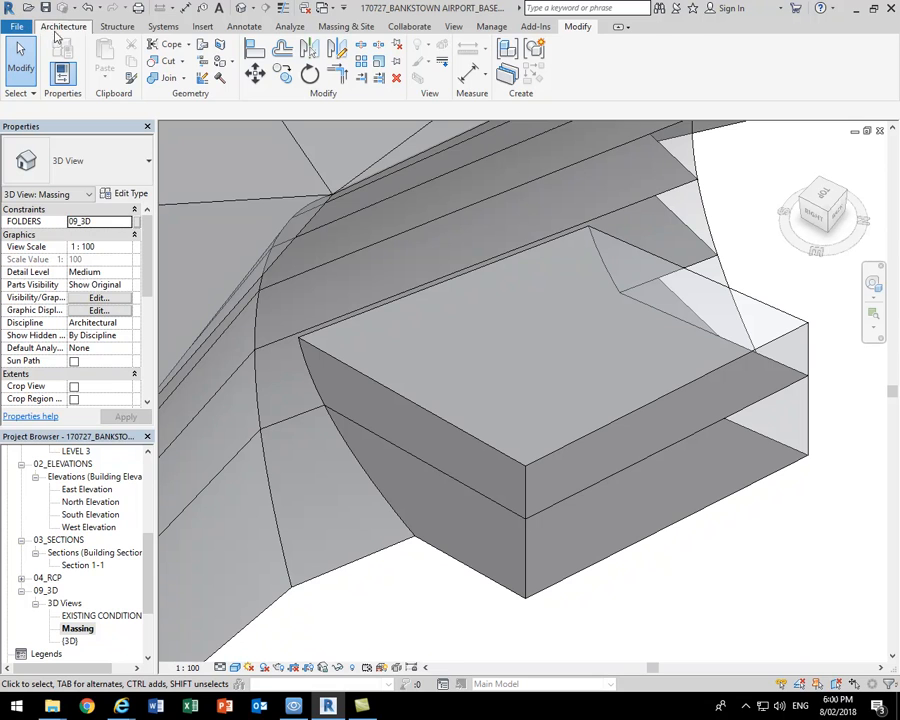
Create a Basic Wall Generic 200mm by face on the curved-edged side face of the box mass
left_click(347, 27)
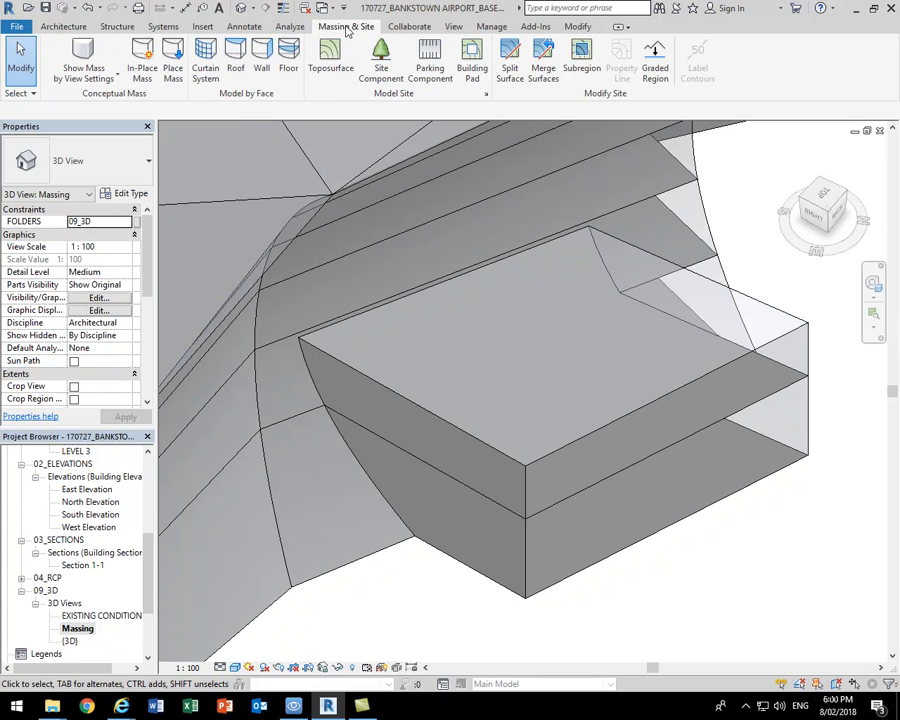
left_click(261, 55)
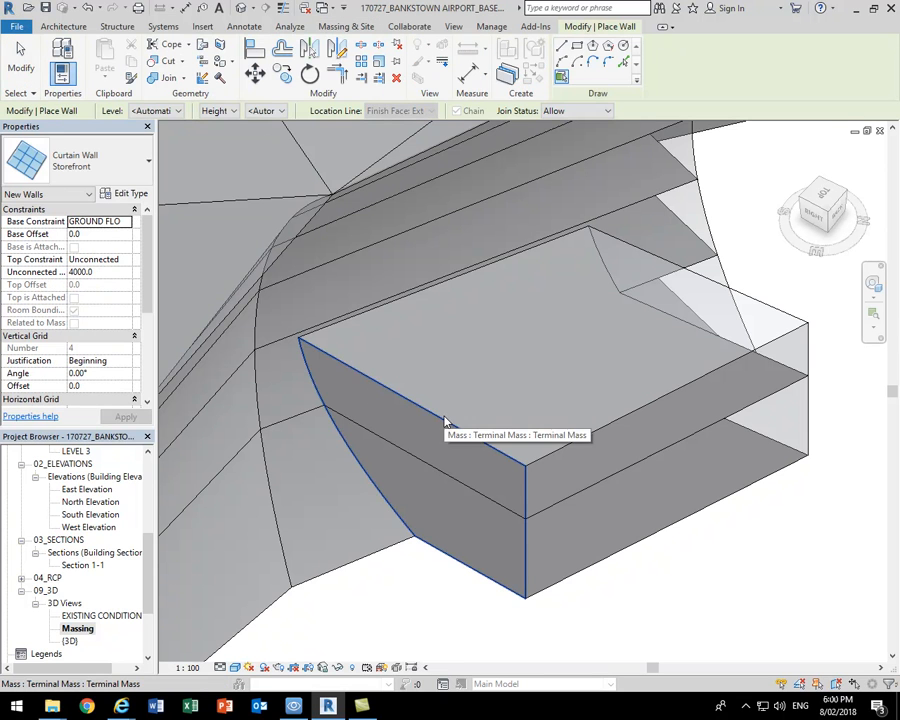
left_click(95, 161)
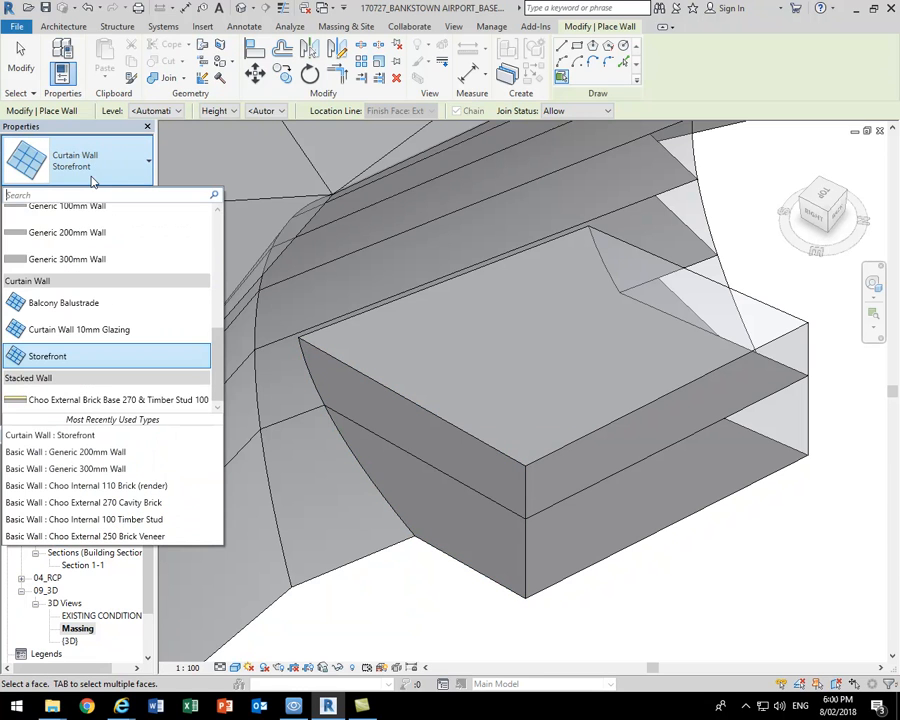
left_click(76, 232)
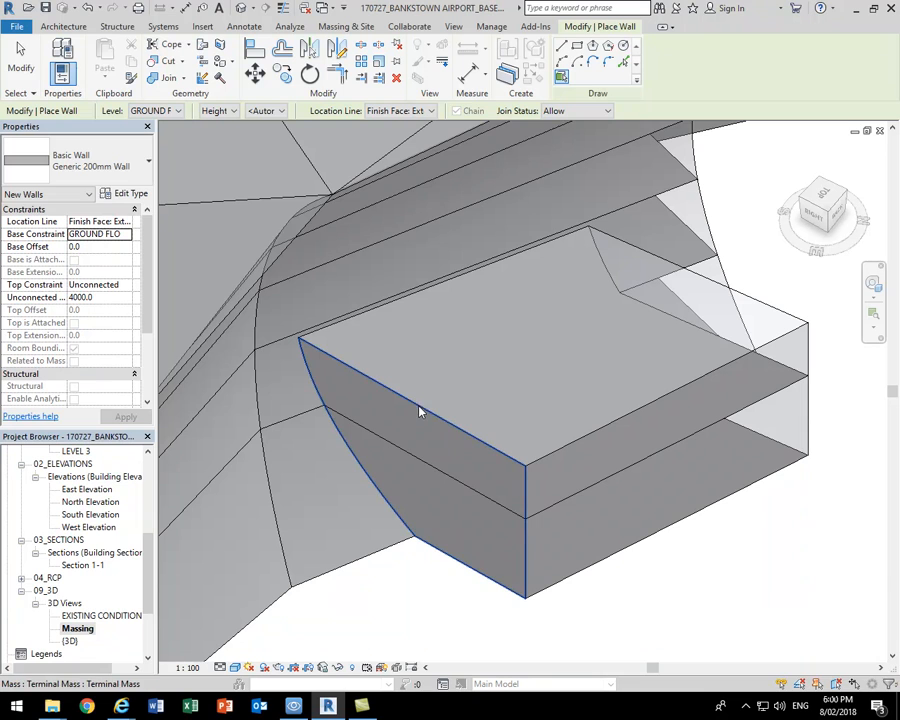
left_click(420, 410)
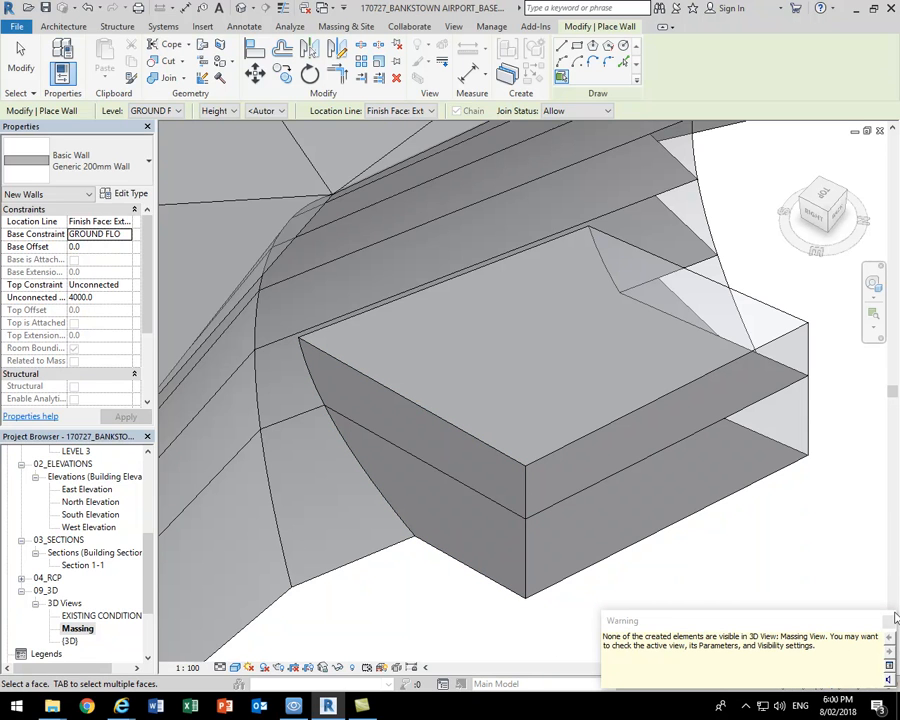
Open the {3D} view and examine the new face wall where it meets the terminal's curtain-walled facade
double_click(70, 641)
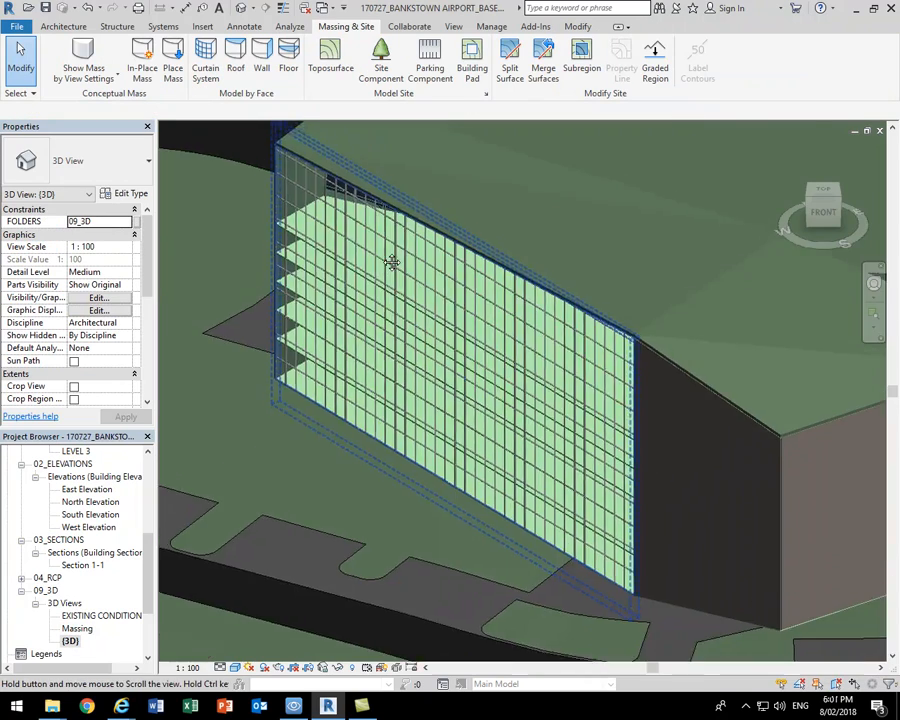
middle_click_drag(392, 262, 388, 284)
scroll(388, 284, "down", 2)
middle_click_drag(404, 390, 225, 165, "shift")
scroll(261, 284, "down", 3)
scroll(364, 325, "down", 2)
middle_click_drag(364, 325, 633, 337, "shift")
scroll(492, 206, "up", 4)
middle_click_drag(510, 256, 595, 250, "shift")
scroll(460, 157, "up", 4)
scroll(546, 257, "up", 2)
scroll(531, 303, "down", 2)
middle_click_drag(536, 318, 525, 352)
scroll(358, 414, "up", 6)
scroll(273, 133, "down", 2)
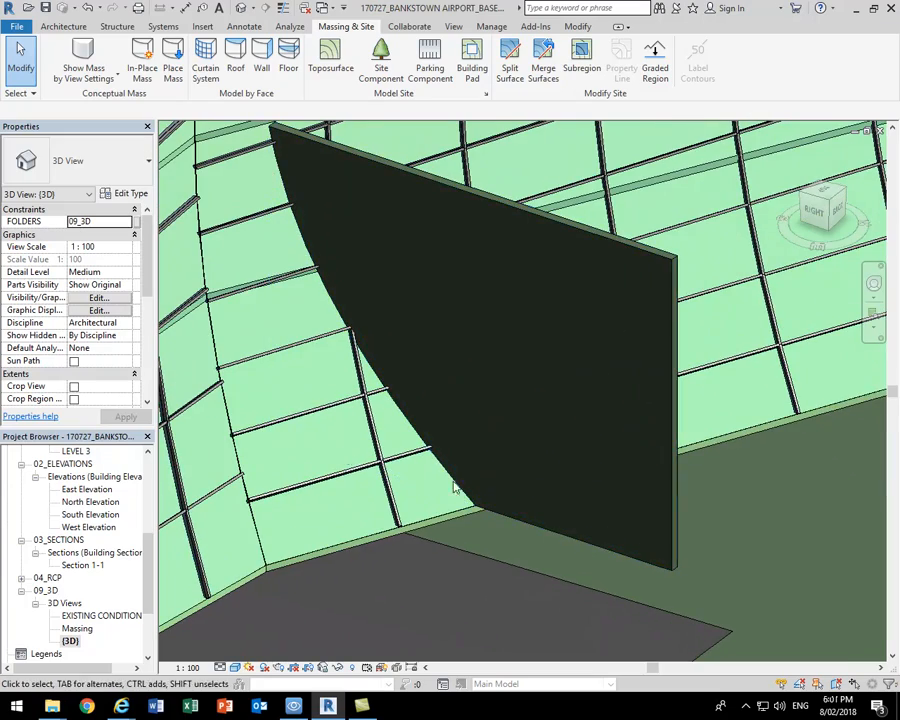
middle_click_drag(462, 422, 365, 478, "shift")
scroll(365, 478, "down", 3)
middle_click_drag(476, 514, 364, 404, "shift")
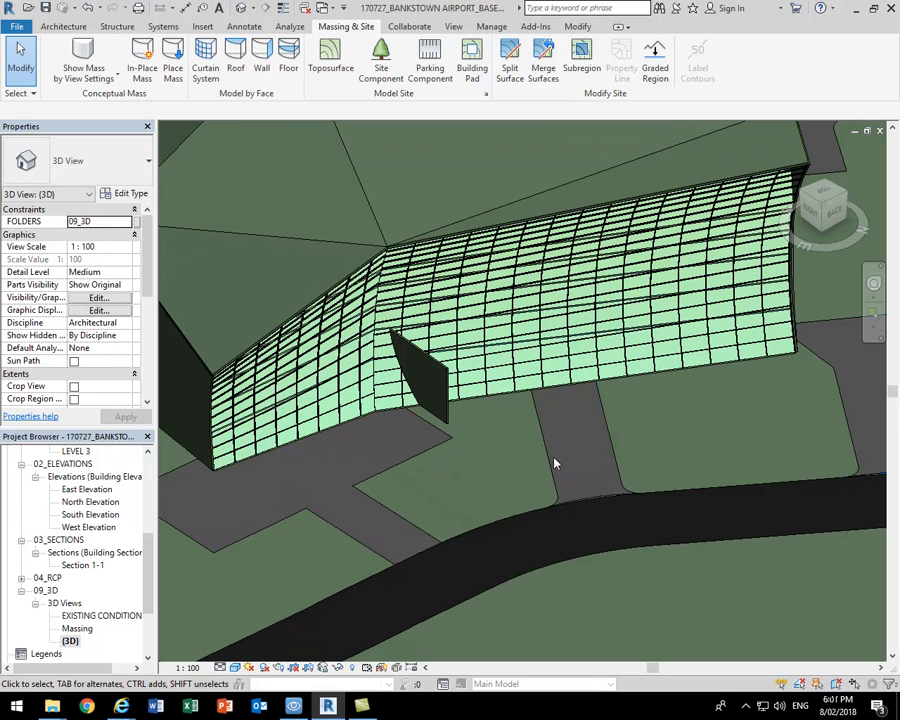
left_click(746, 705)
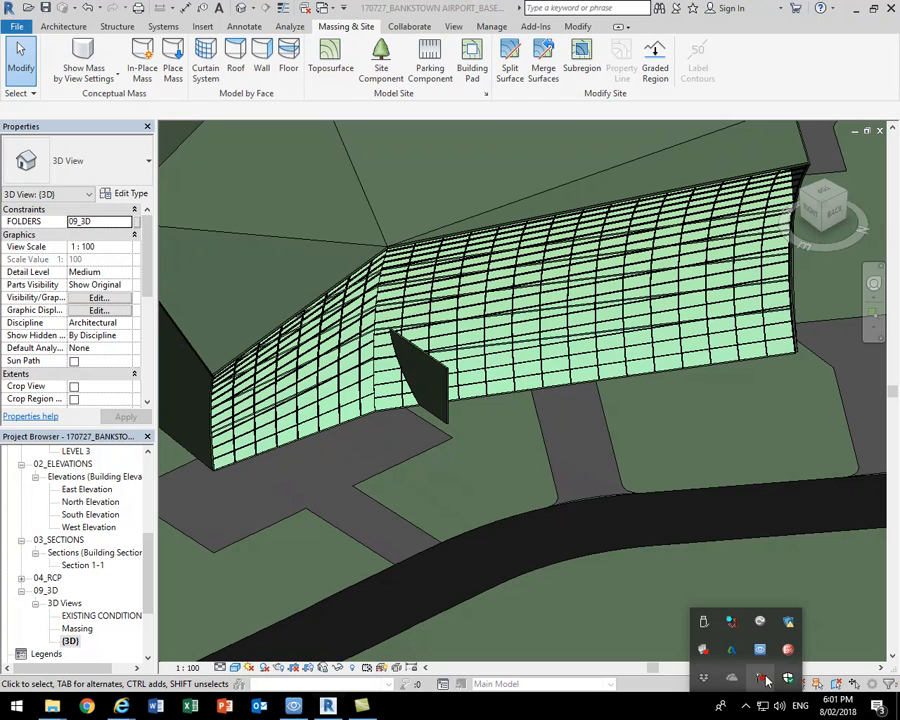